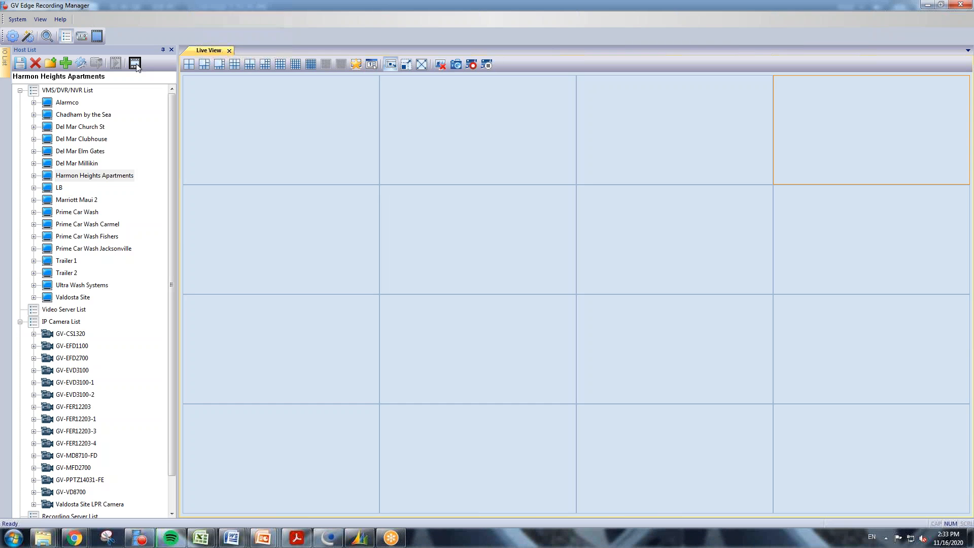
Begin adding a new VMS/DVR/NVR host from the Host List's Add Host menu.
click(65, 63)
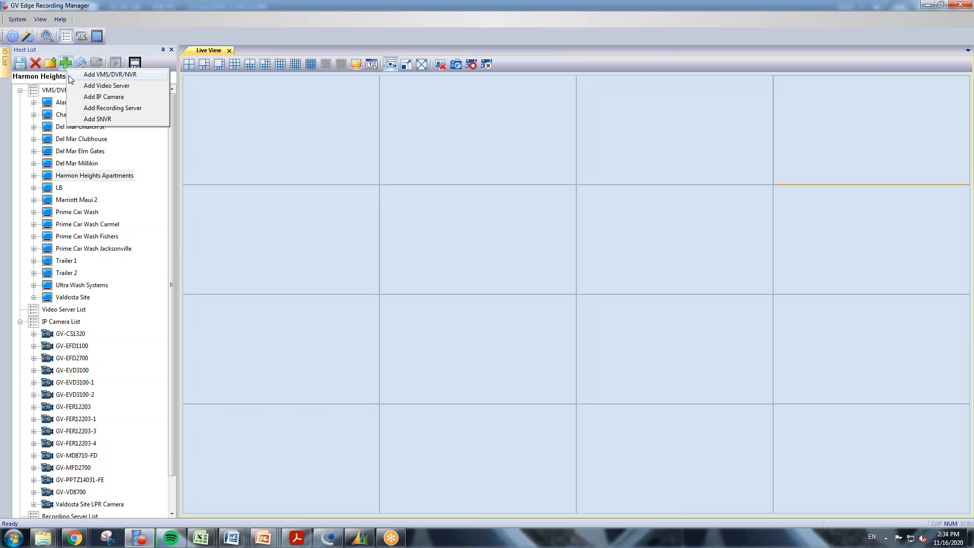
click(127, 77)
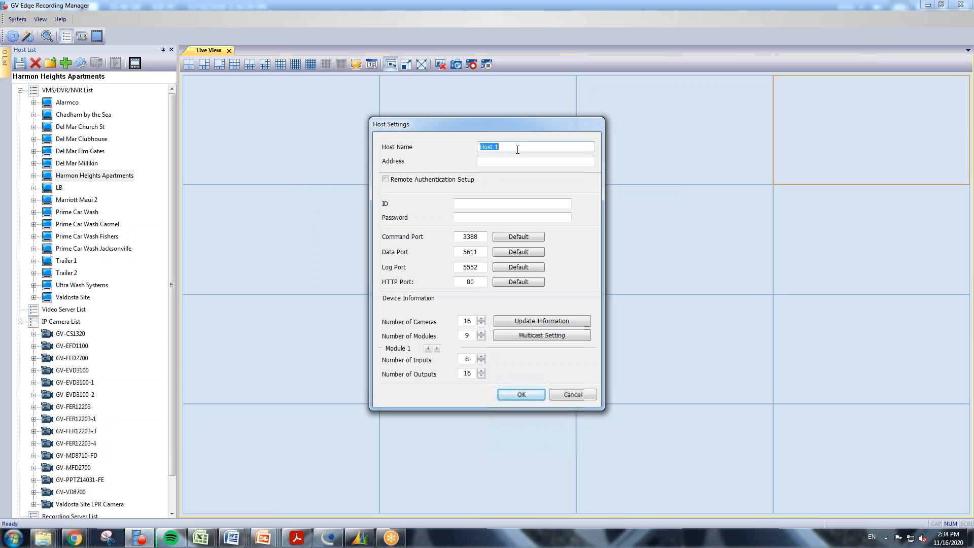
Name the host Fishers Office, with address 50.255.215.250 and the login ID and password.
text(Fishers)
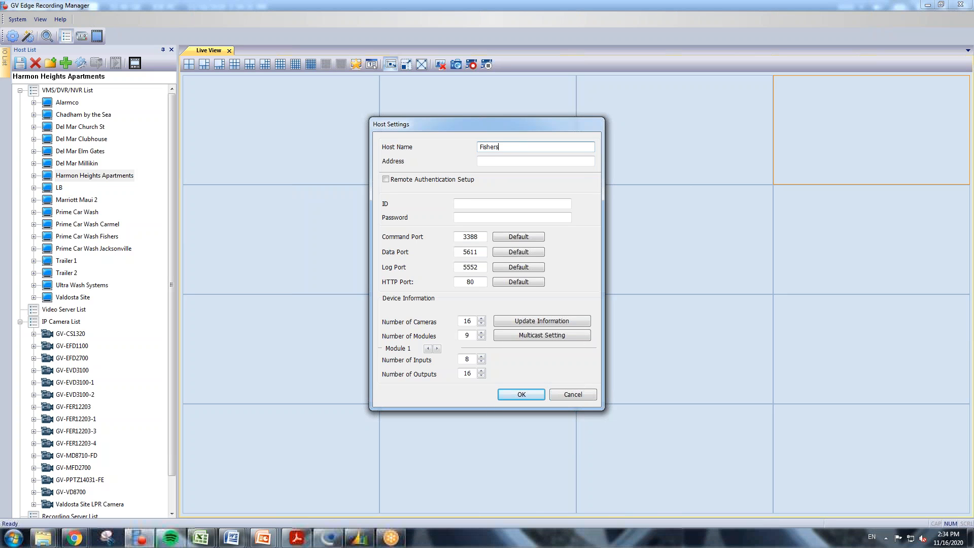
text( Office)
key(Tab)
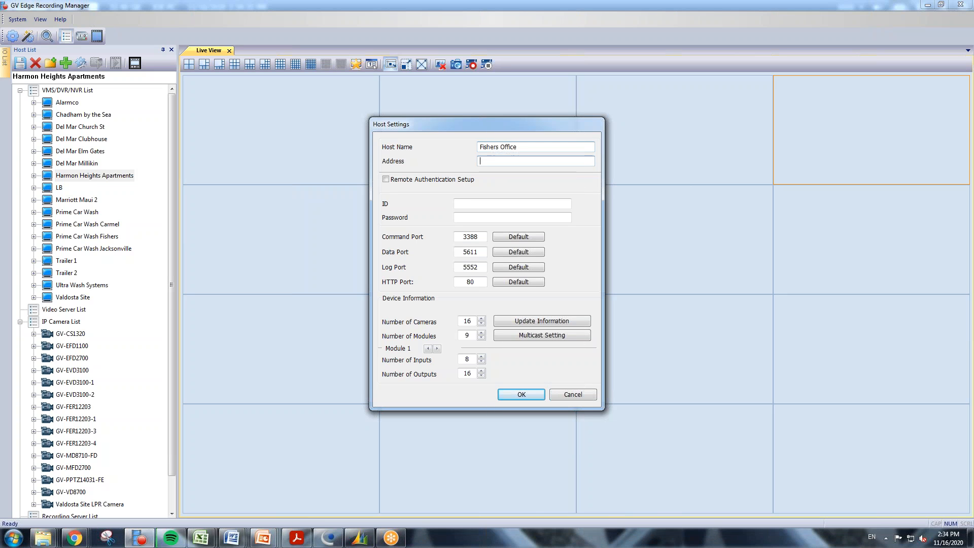
text(50.255.215.250)
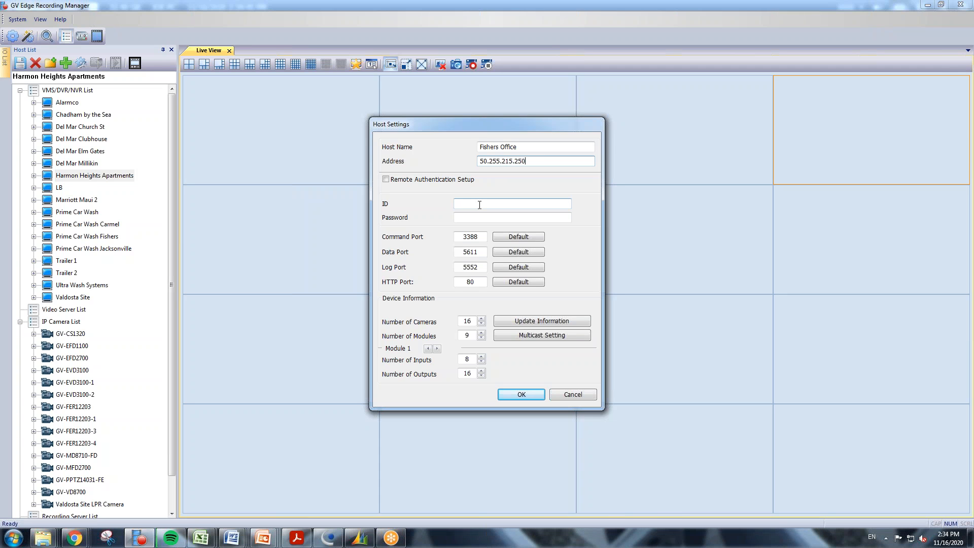
click(480, 205)
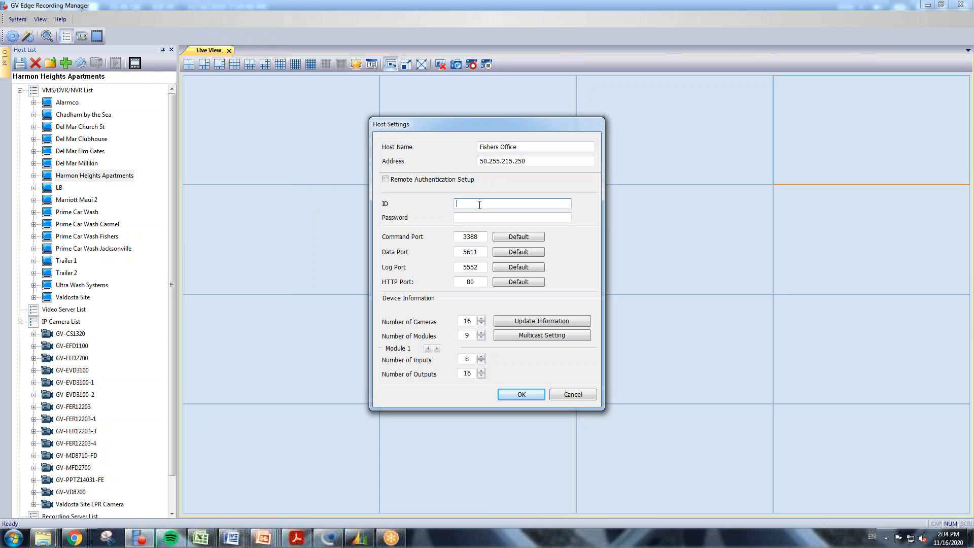
text(0000)
key(Tab)
text(••••)
Change the HTTP port from 80 to 85 and fetch the host's device information.
click(478, 283)
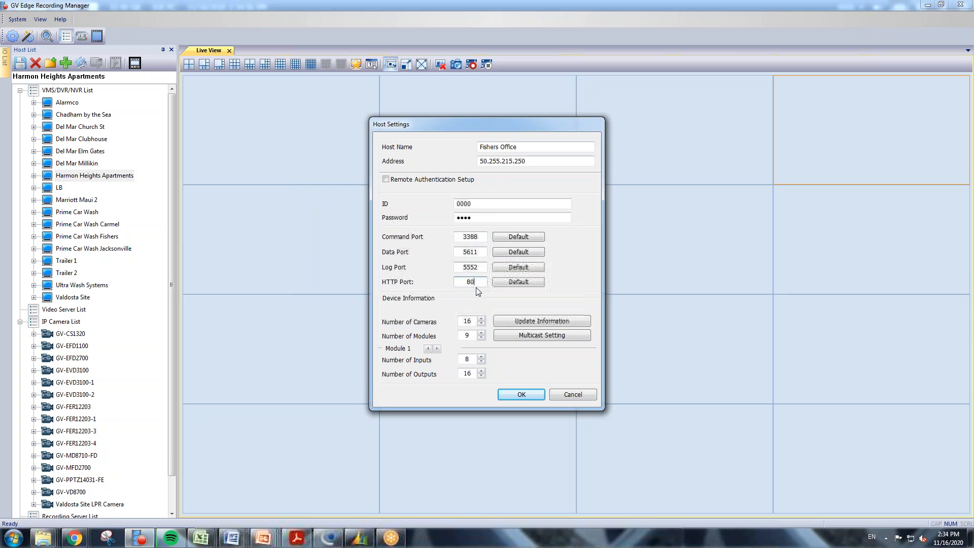
key(BackSpace)
text(5)
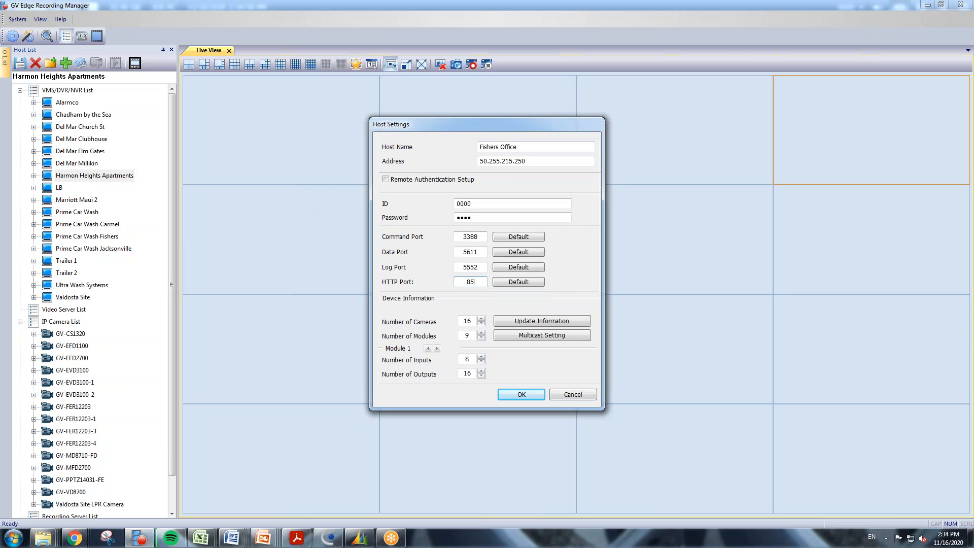
click(547, 321)
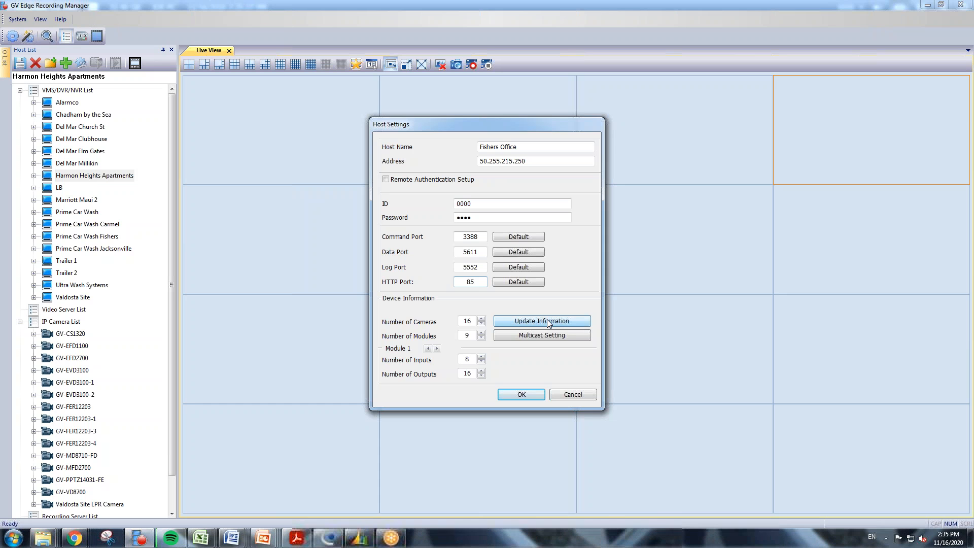
click(325, 539)
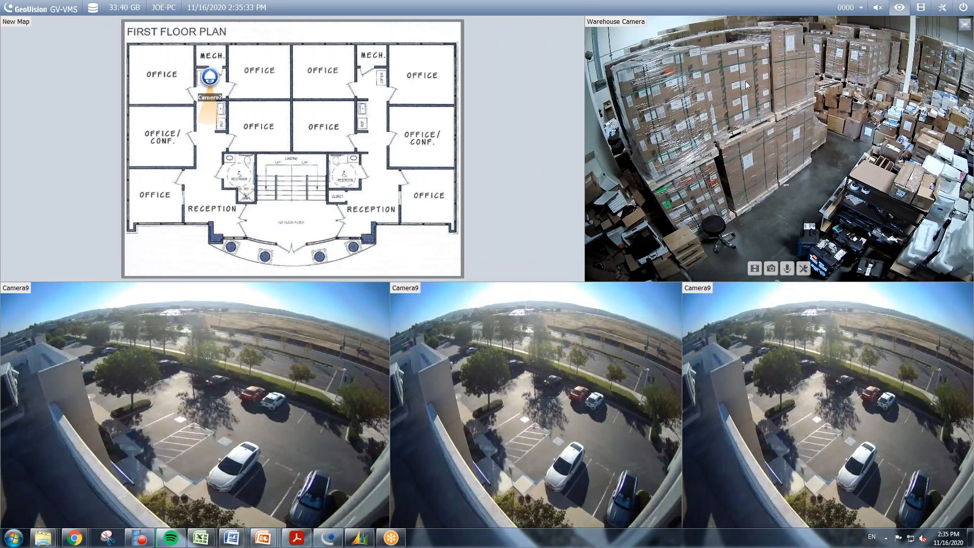
click(848, 9)
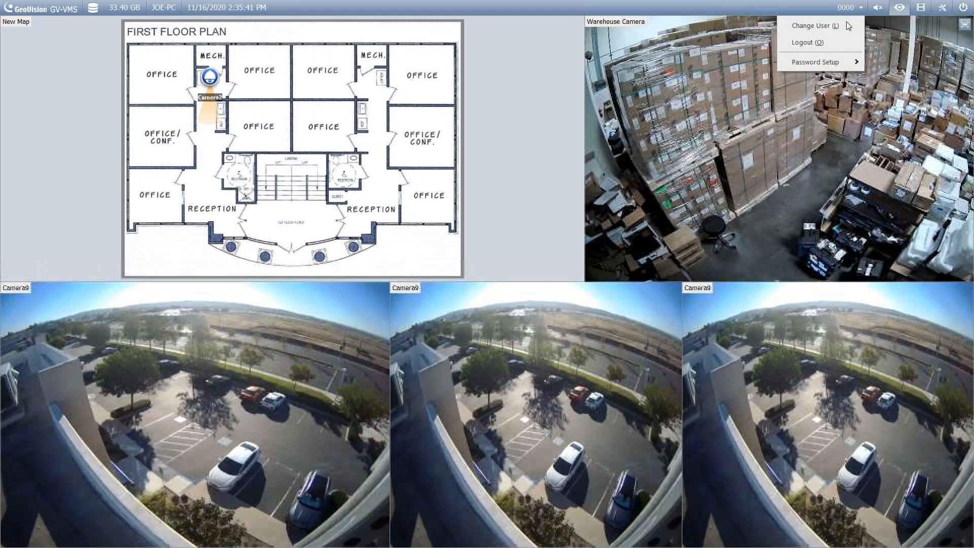
mouse_move(827, 67)
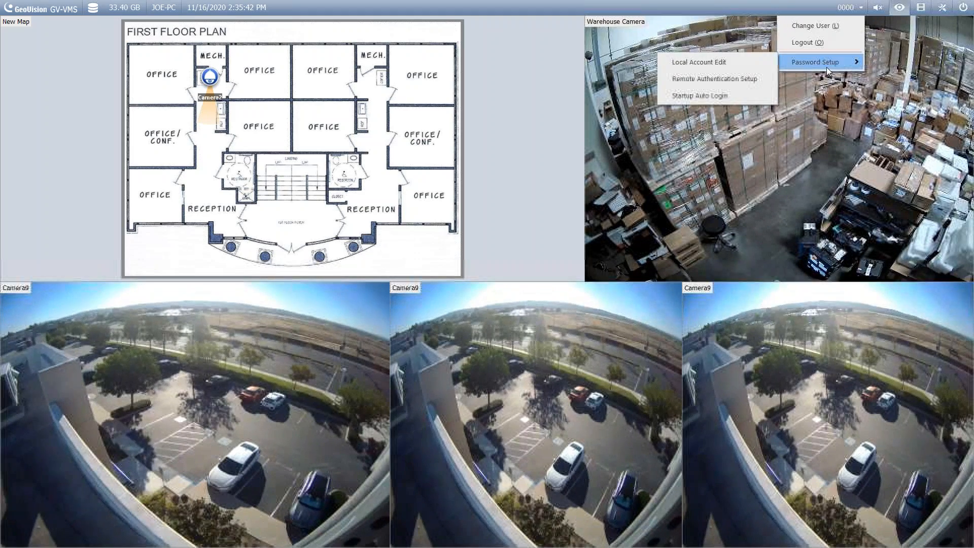
click(715, 64)
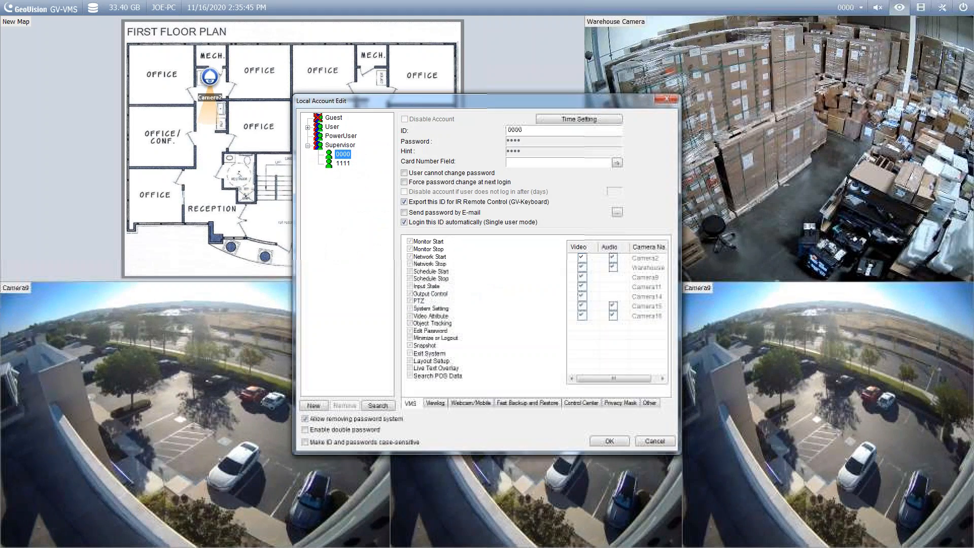
click(330, 127)
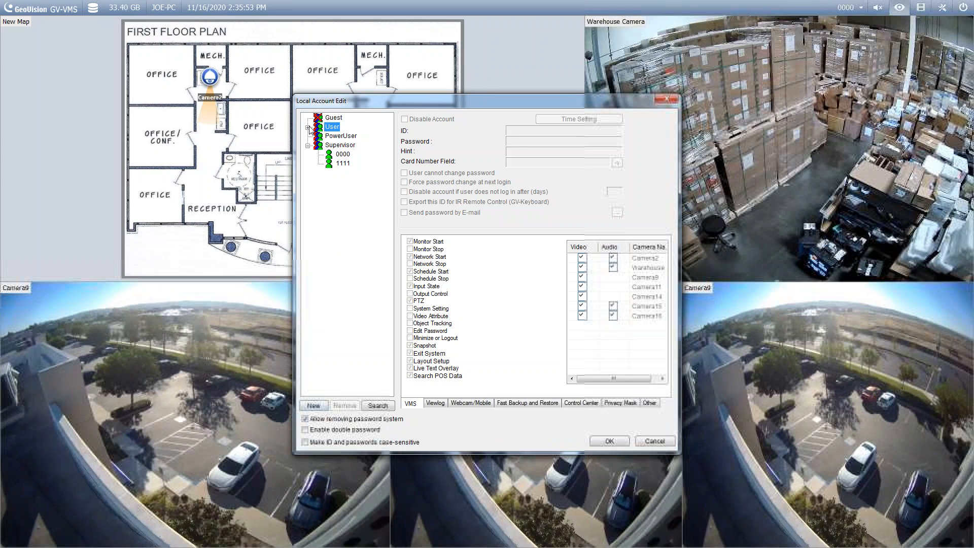
click(308, 128)
click(337, 136)
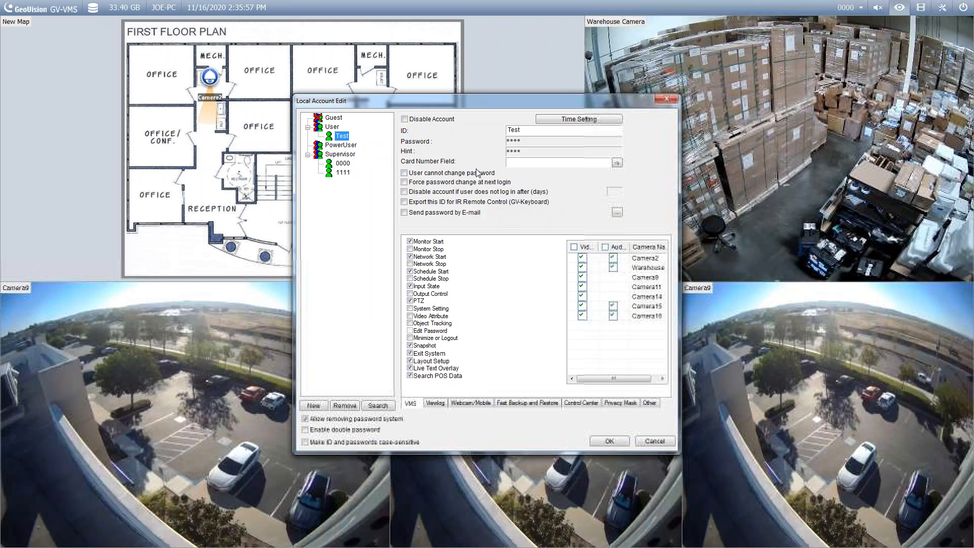
click(480, 406)
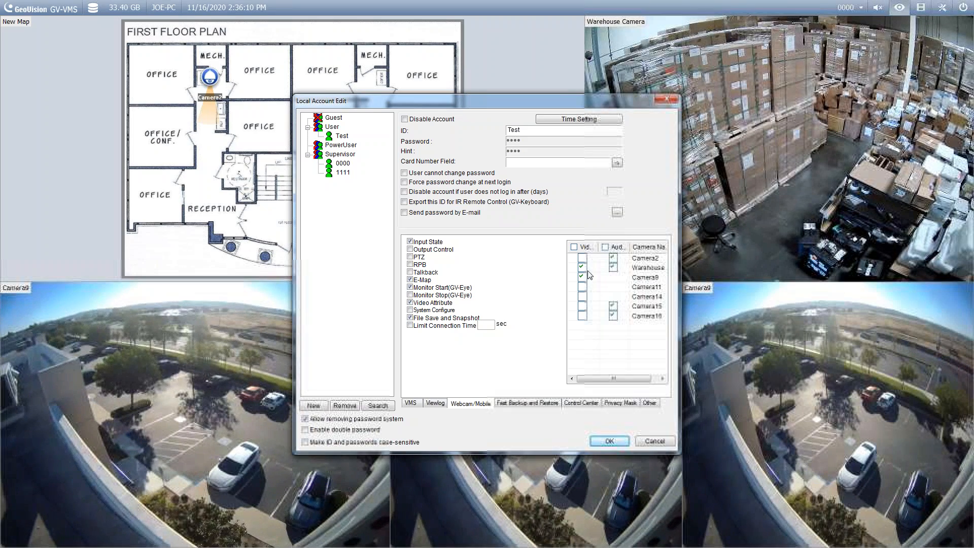
drag(614, 380, 637, 384)
drag(634, 327, 581, 349)
click(582, 287)
click(582, 296)
click(582, 306)
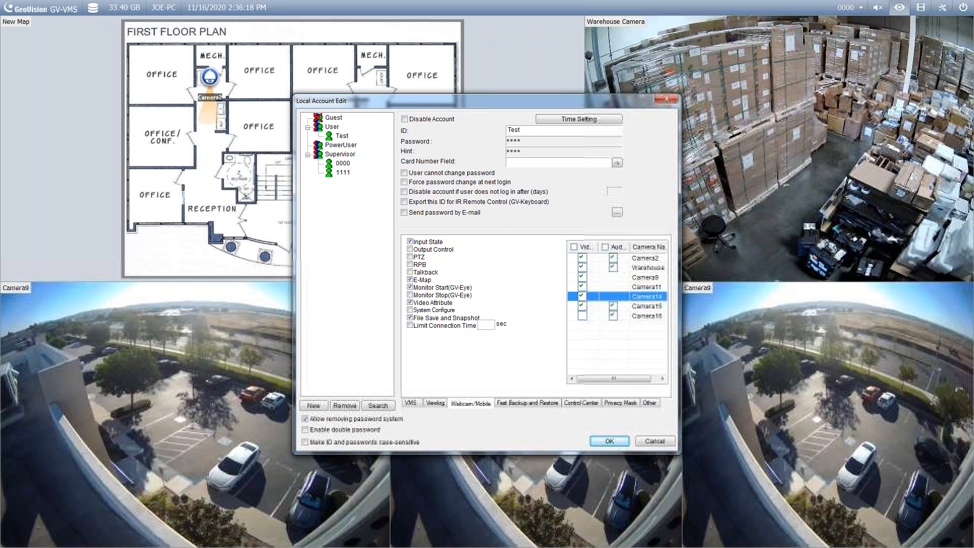
drag(629, 247, 646, 247)
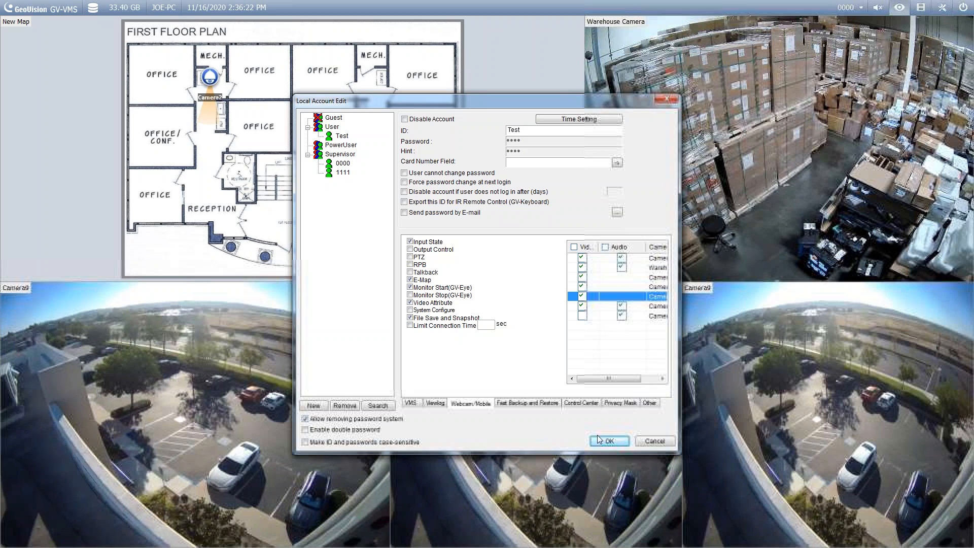
click(652, 442)
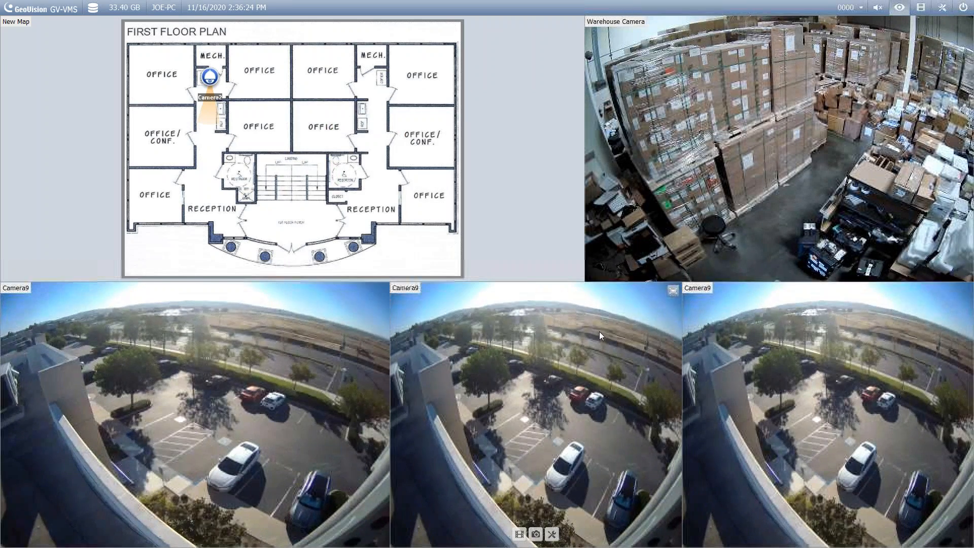
key(alt+Tab)
click(457, 205)
key(Tab)
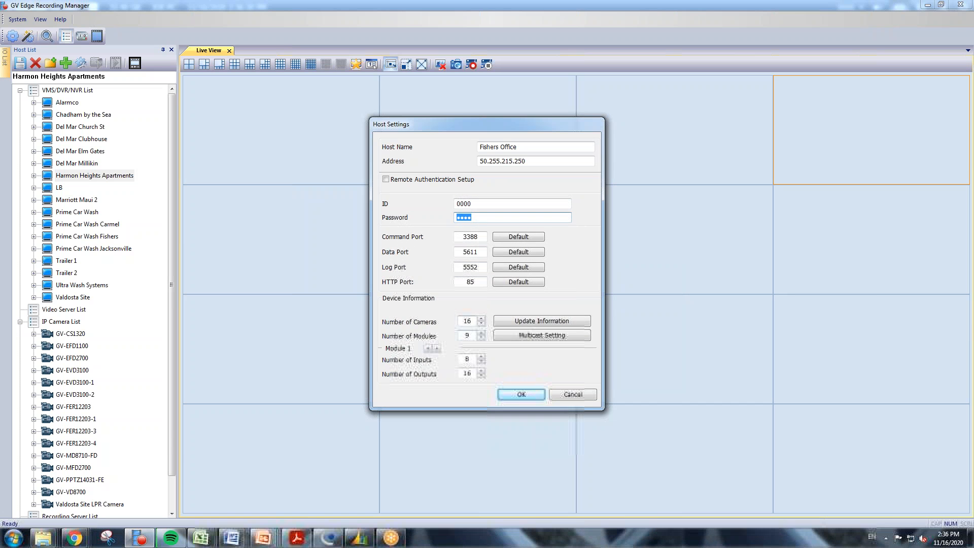
click(549, 320)
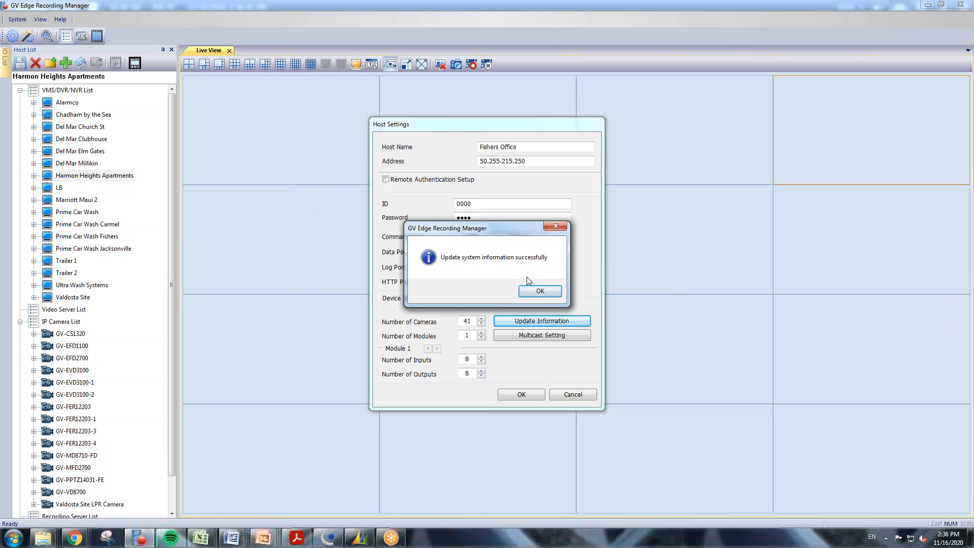
click(539, 293)
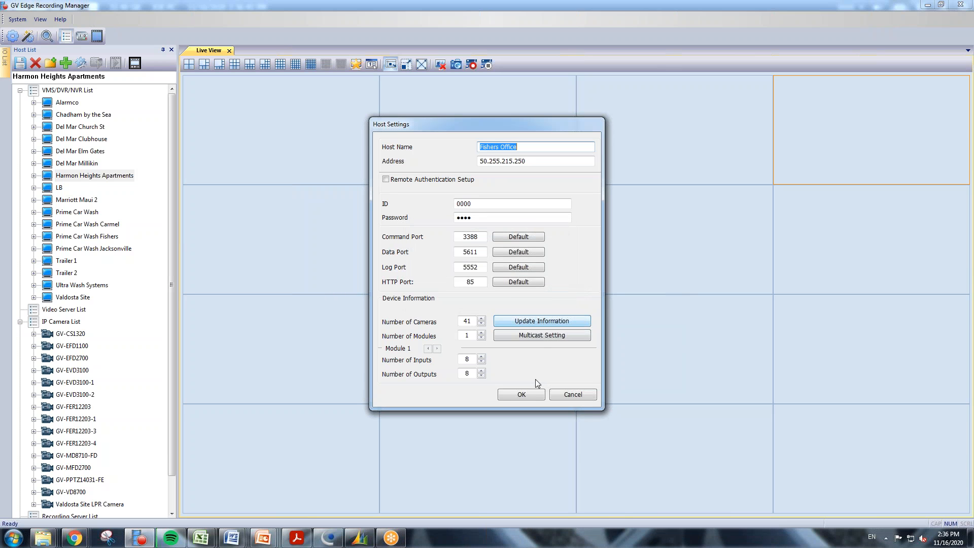
click(528, 394)
click(251, 291)
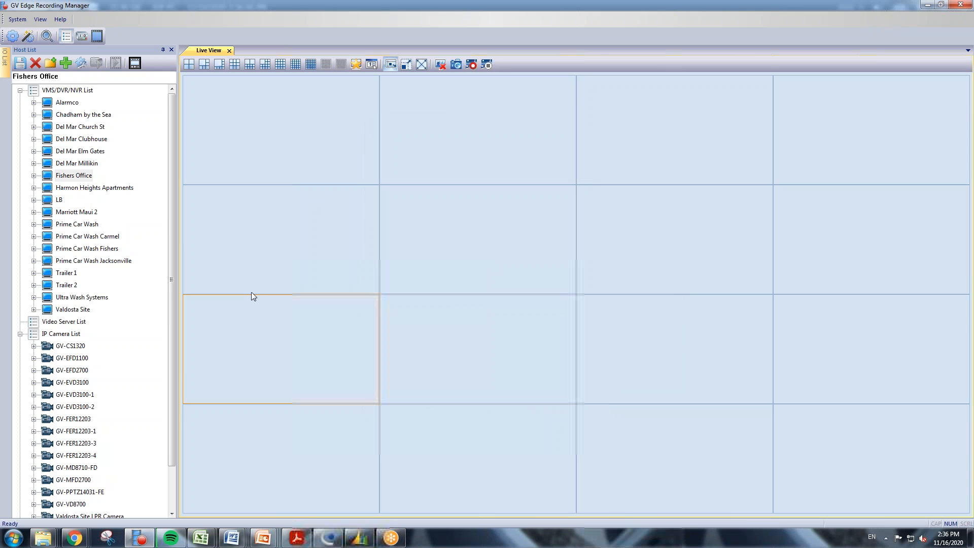
Expand Valdosta Site, load its cameras into the live grid, then clear all feeds.
click(63, 177)
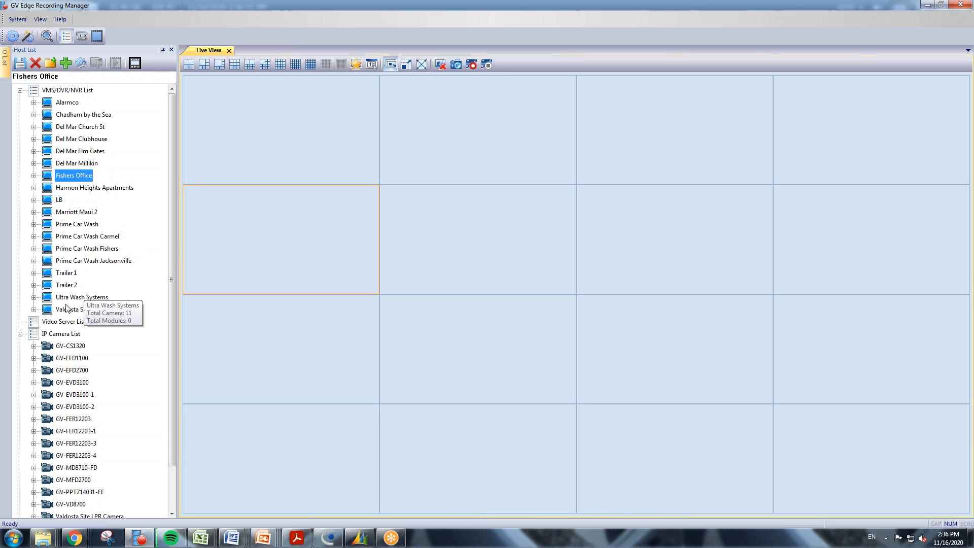
click(33, 309)
scroll(68, 297, down, 1)
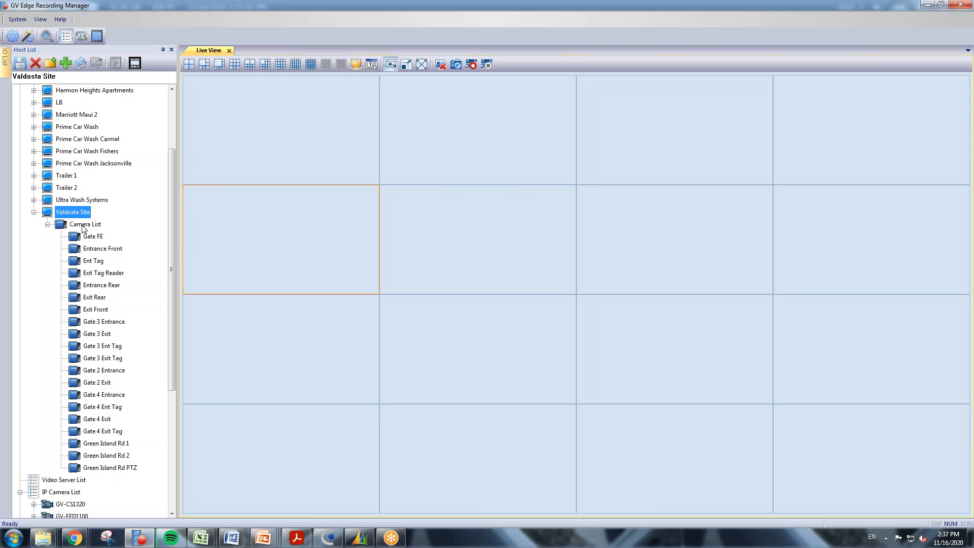
drag(70, 223, 263, 141)
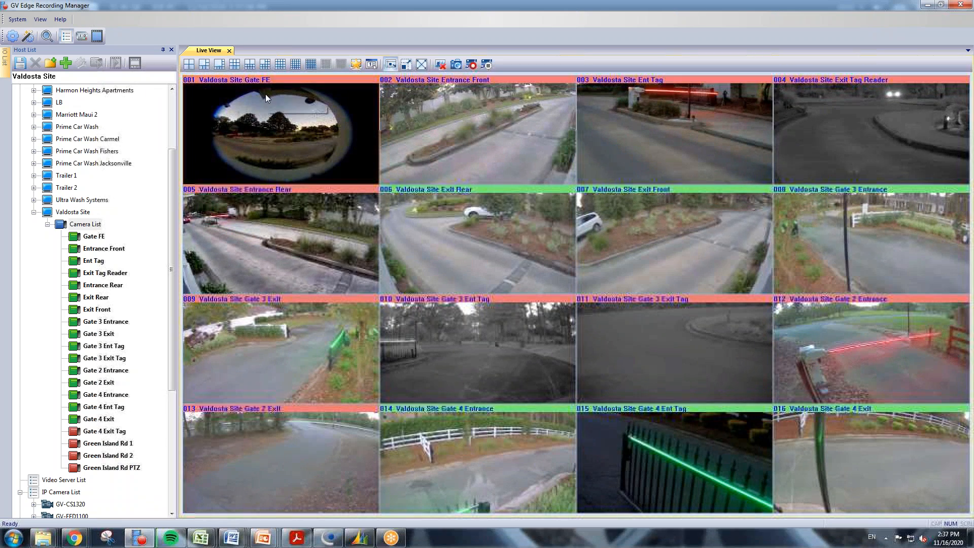
click(439, 64)
Place Gate FE, Entrance Front and Exit Tag Reader in cells 001, 005, 009, then close all video.
drag(93, 236, 225, 201)
drag(101, 249, 241, 239)
drag(104, 272, 252, 341)
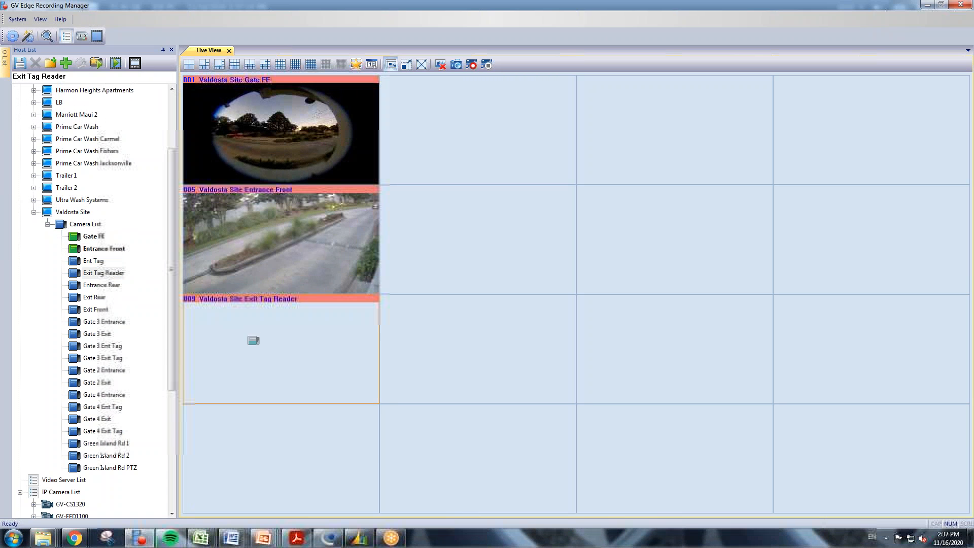
click(471, 148)
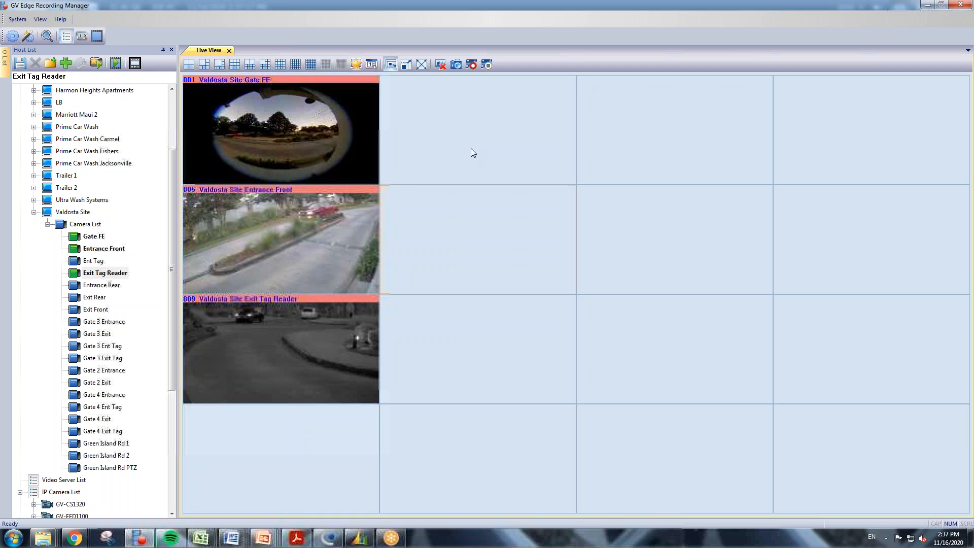
click(440, 66)
click(274, 275)
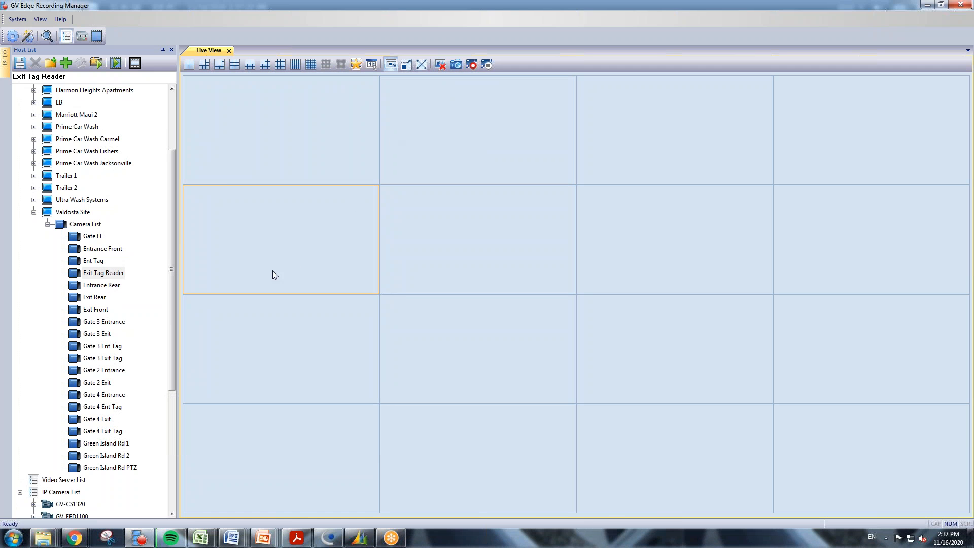
click(441, 429)
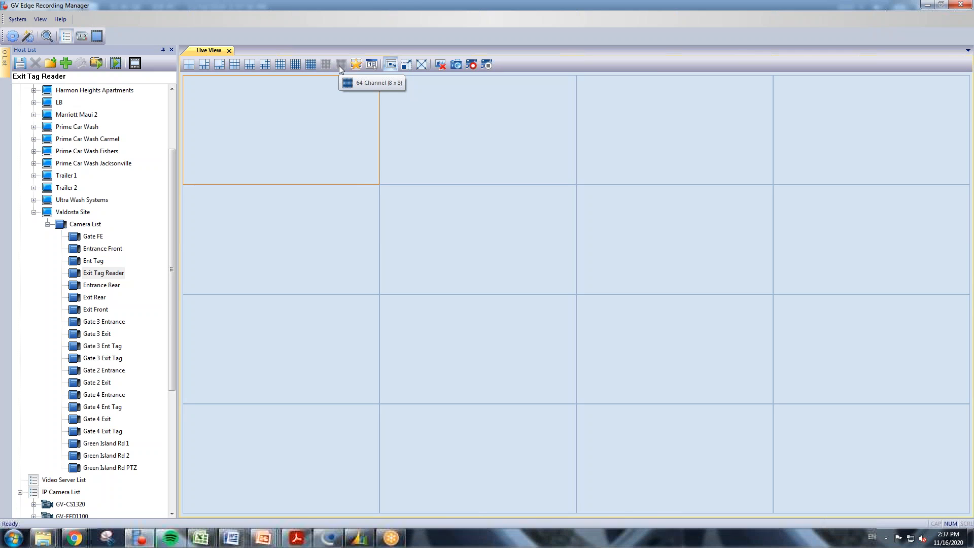
Switch to the 25-channel 5x5 layout, load all Valdosta Site cameras, and enlarge Exit Front.
click(296, 66)
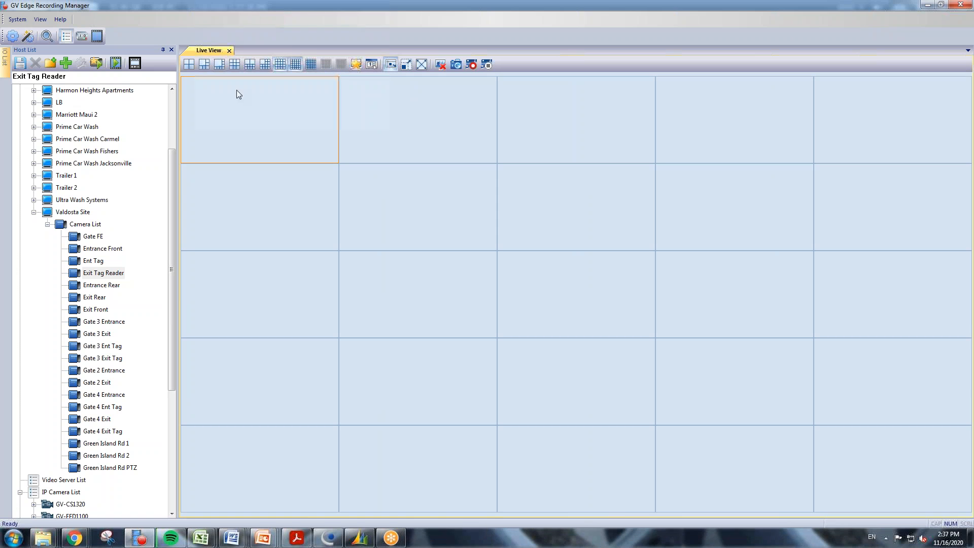
drag(72, 211, 285, 142)
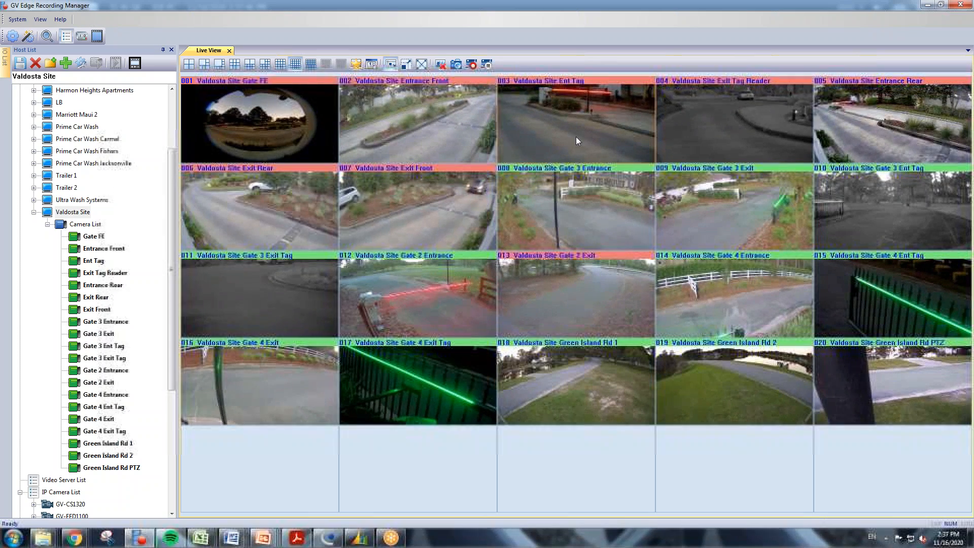
double_click(437, 222)
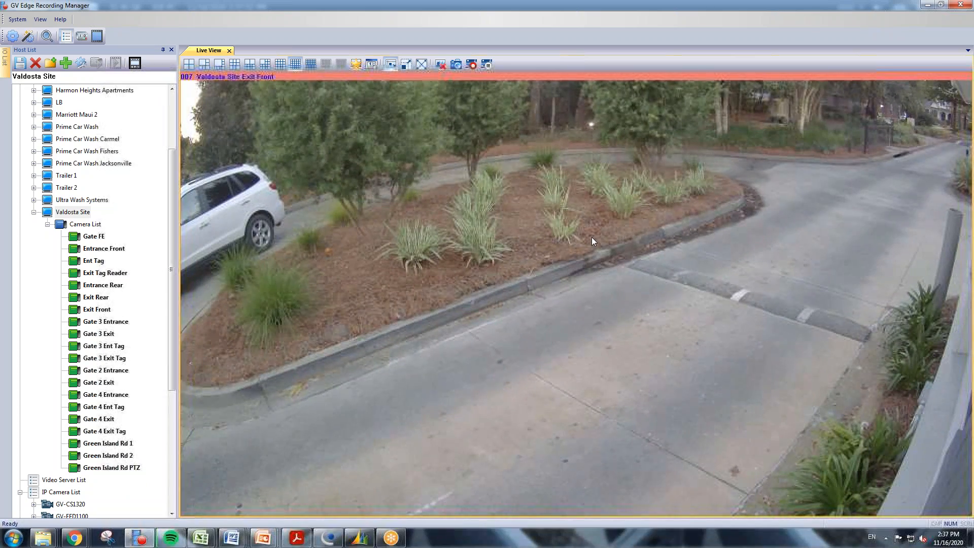
Digitally zoom into and pan the Exit Front image, then return to the 5x5 grid.
scroll(593, 239, up, 3)
scroll(592, 236, up, 5)
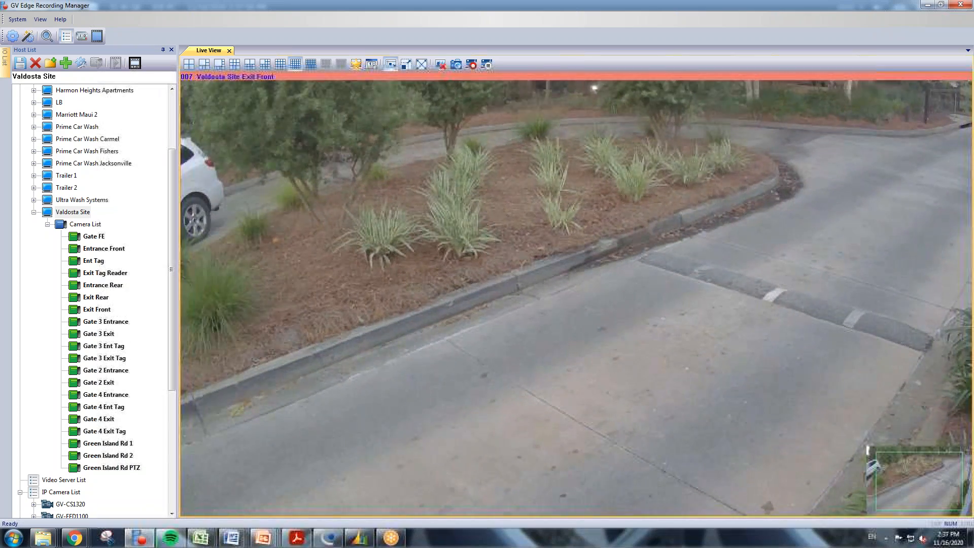
scroll(591, 237, up, 1)
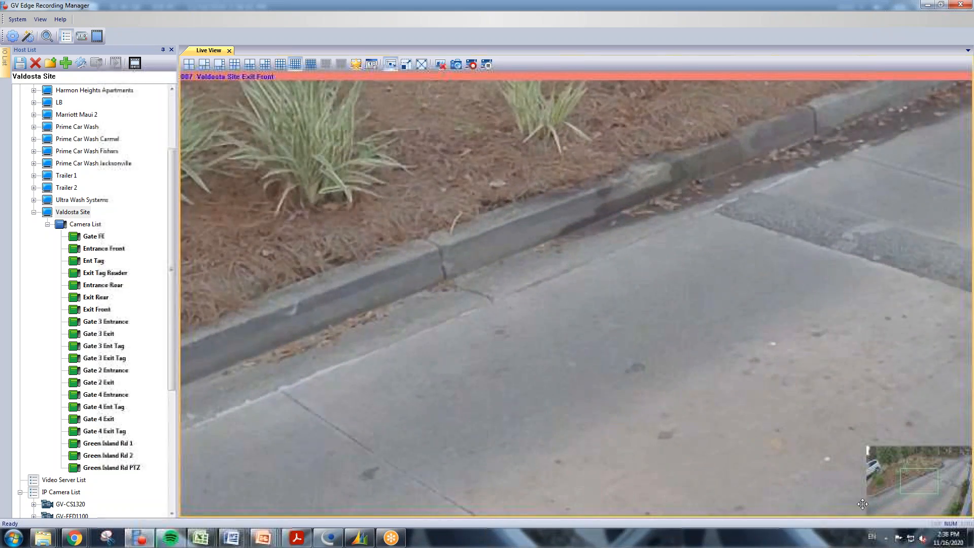
drag(903, 482, 931, 493)
scroll(569, 271, down, 5)
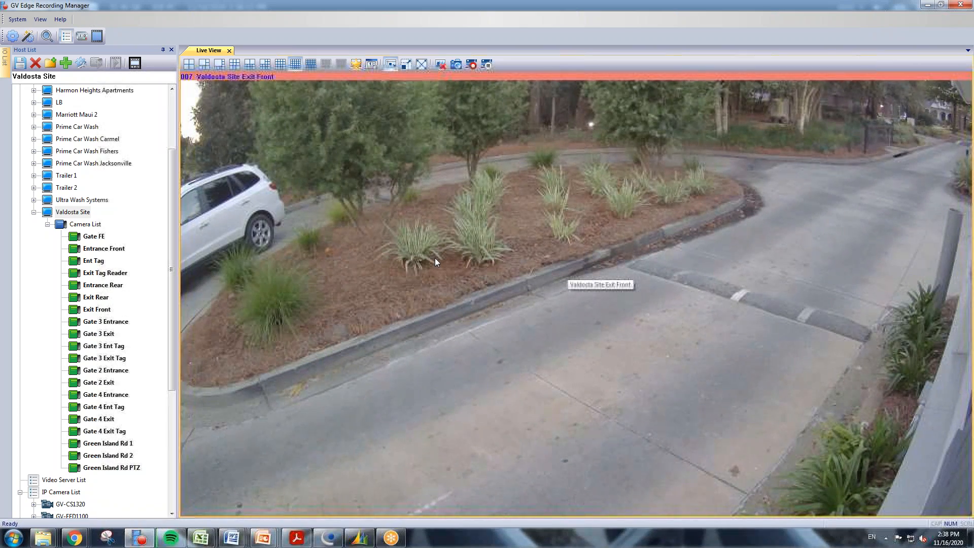
double_click(434, 257)
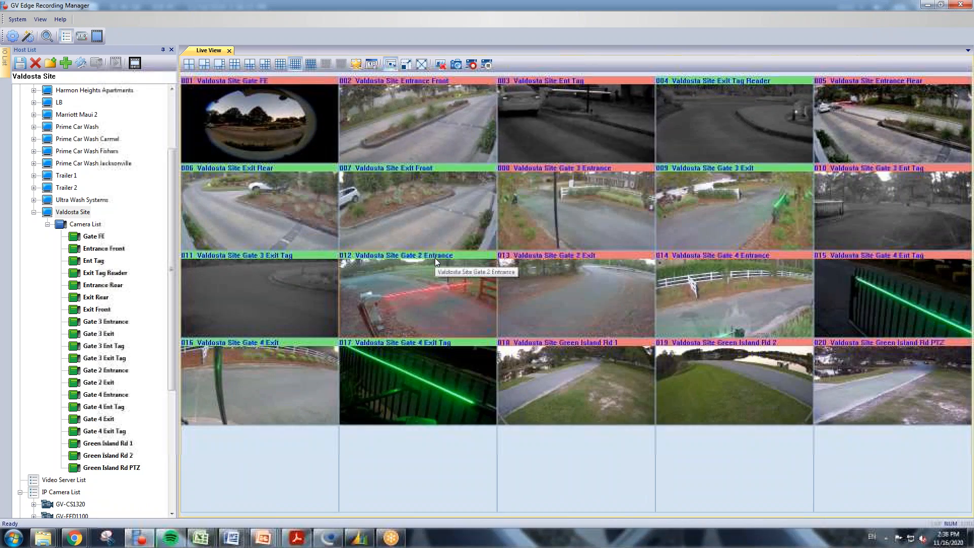
Replace the Valdosta feeds with the Fishers Office Camera List, dismissing the 32-channel limit warning.
click(439, 65)
click(33, 212)
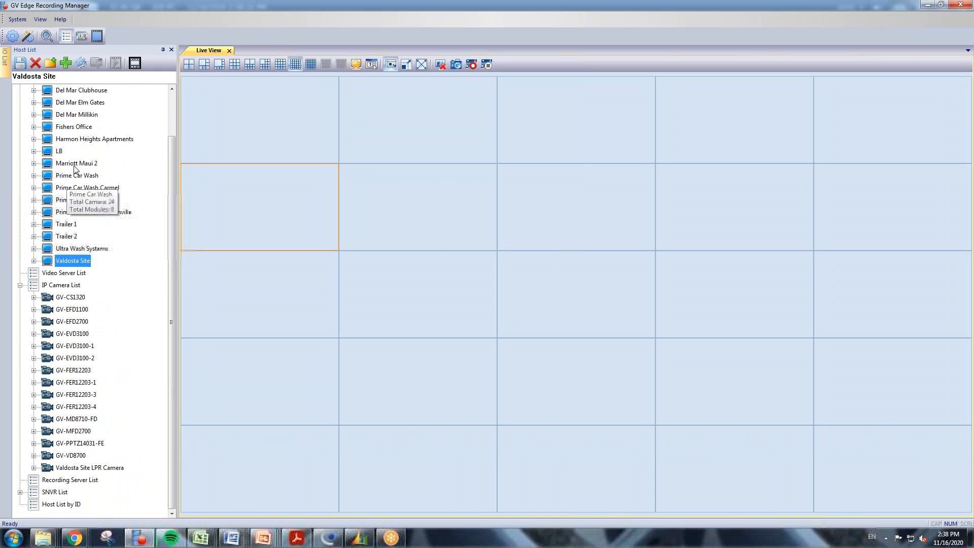
scroll(98, 152, up, 2)
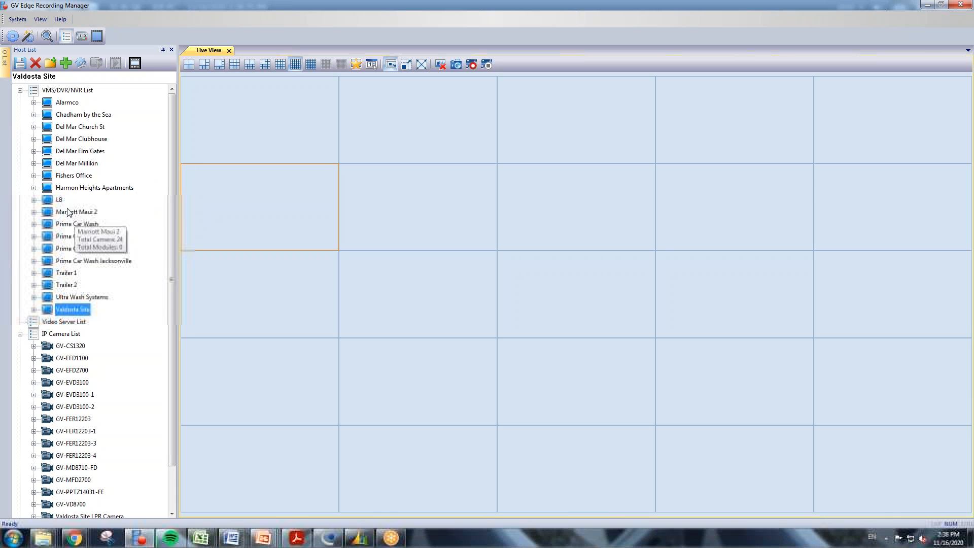
double_click(44, 176)
drag(60, 190, 248, 143)
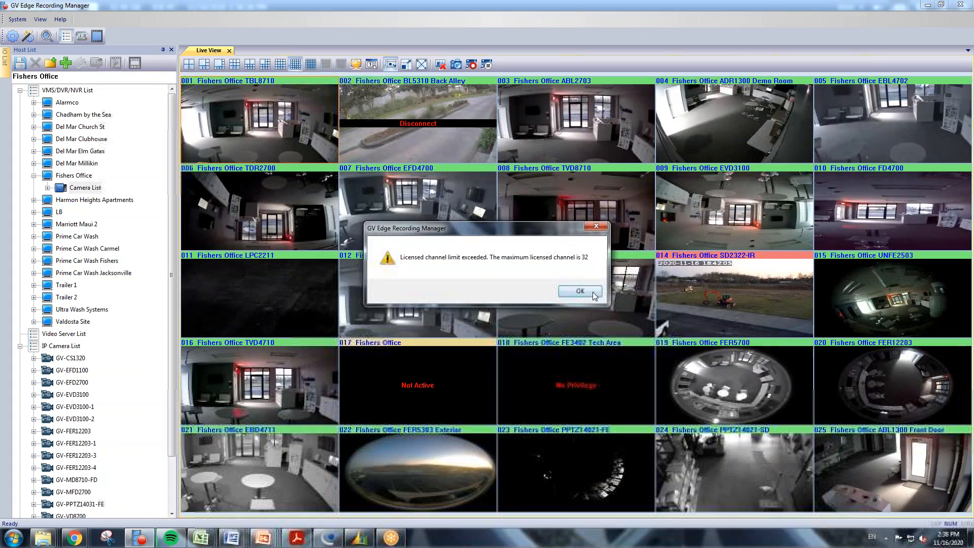
click(593, 292)
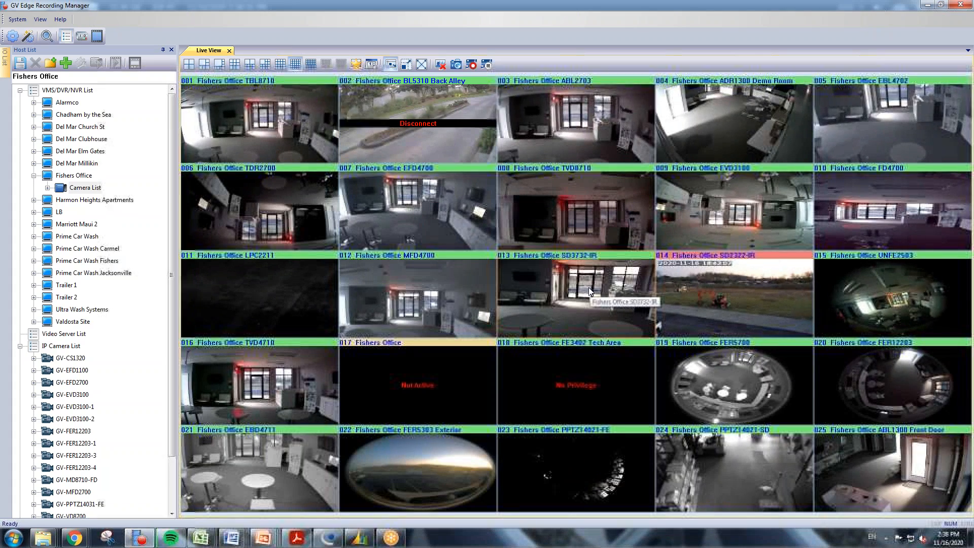
Enlarge camera 019 FER5700 to full view and dewarp it with Geo Fisheye.
double_click(750, 394)
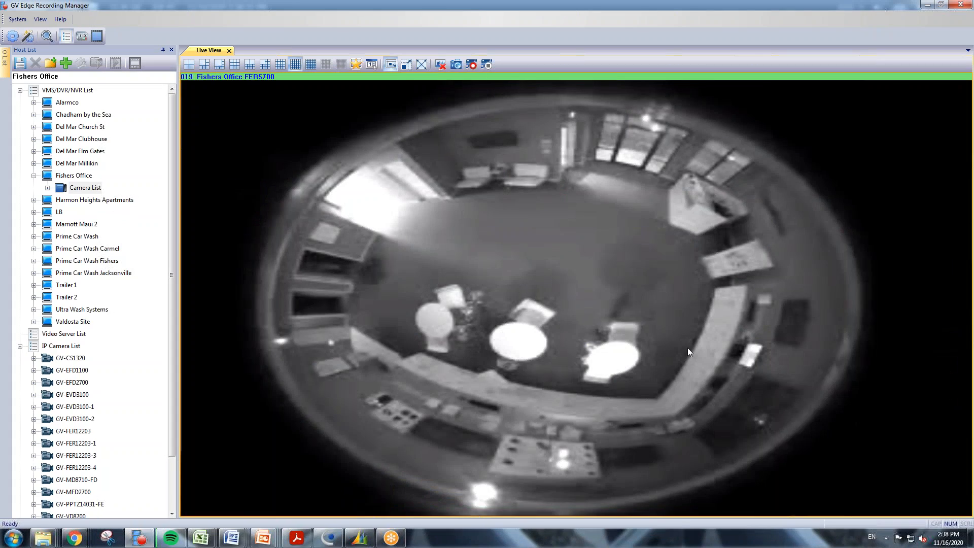
right_click(541, 215)
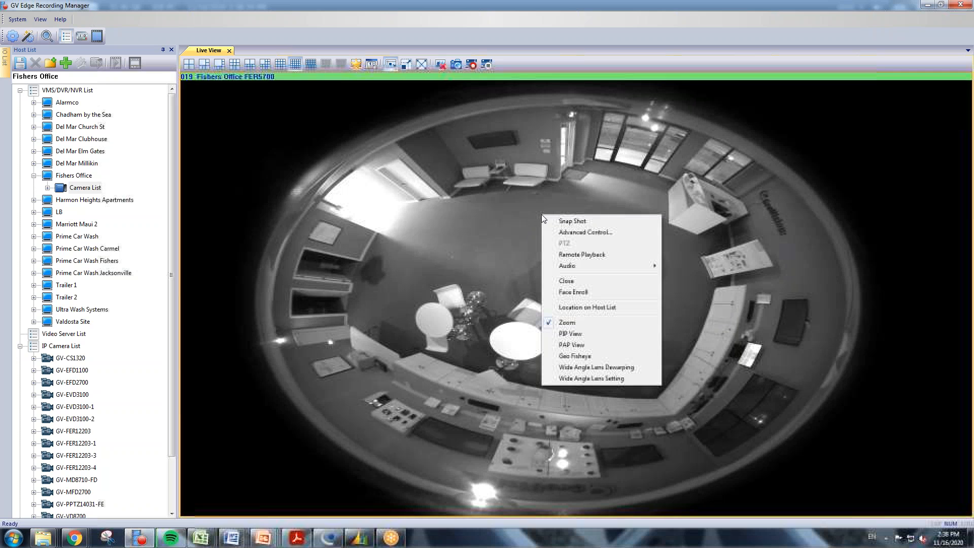
click(575, 357)
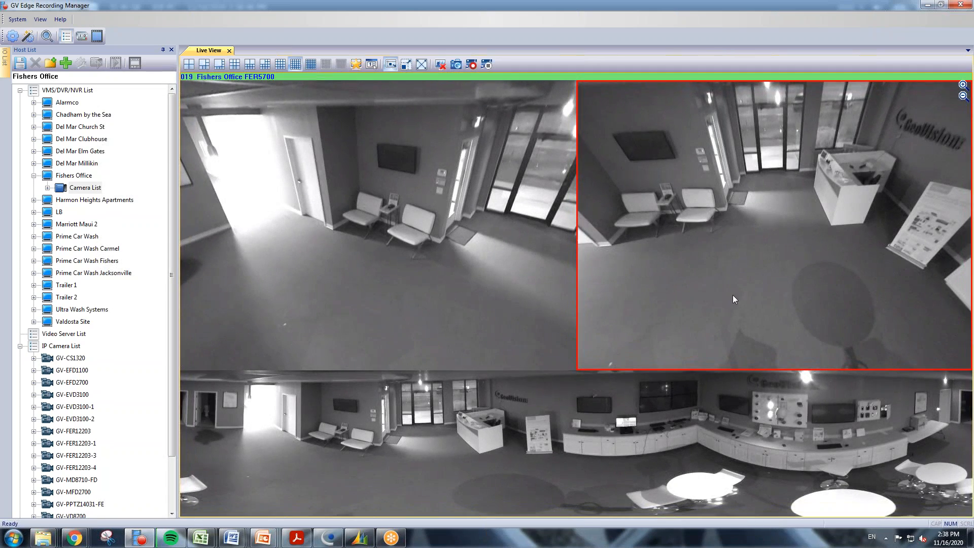
Pan and zoom the top-left dewarped view toward the reception desk.
drag(470, 243, 312, 244)
scroll(378, 226, up, 4)
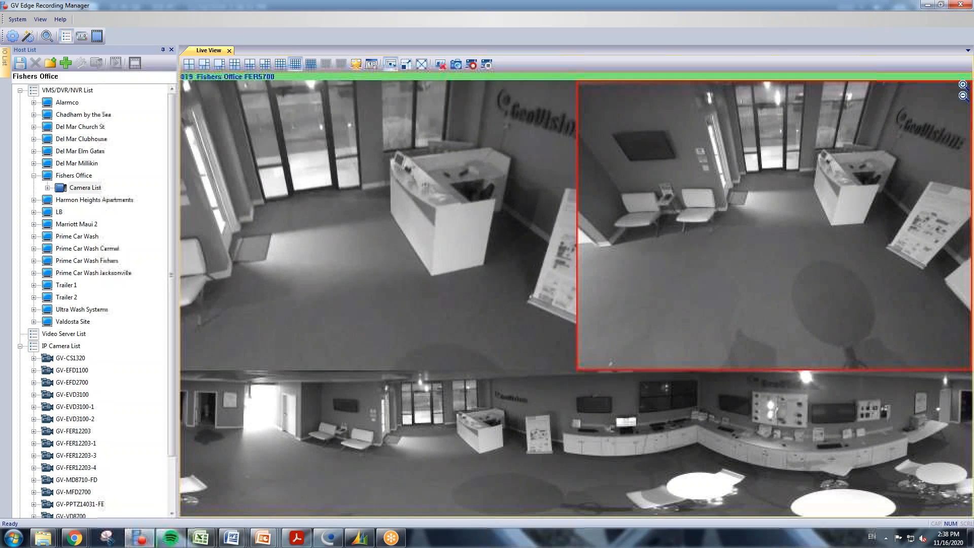
scroll(195, 261, up, 1)
right_click(328, 151)
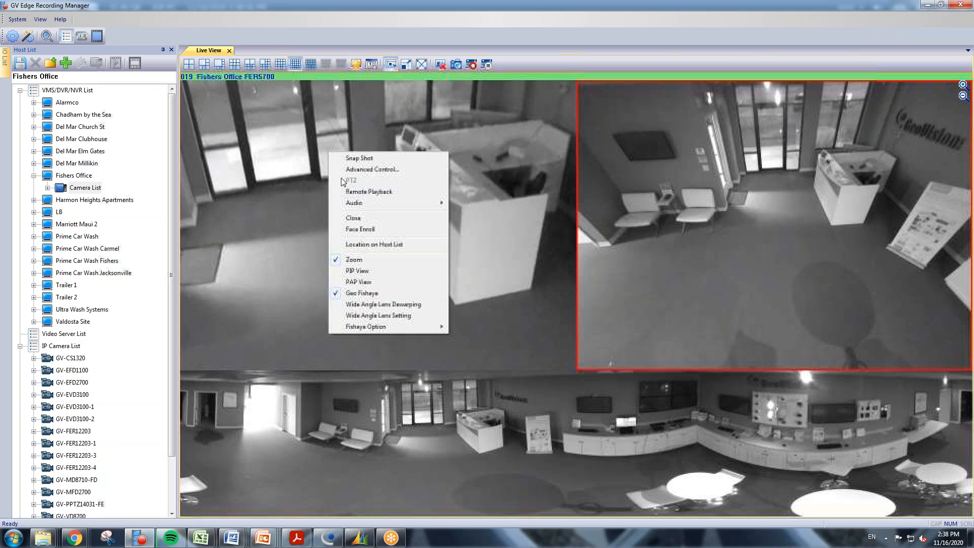
mouse_move(388, 326)
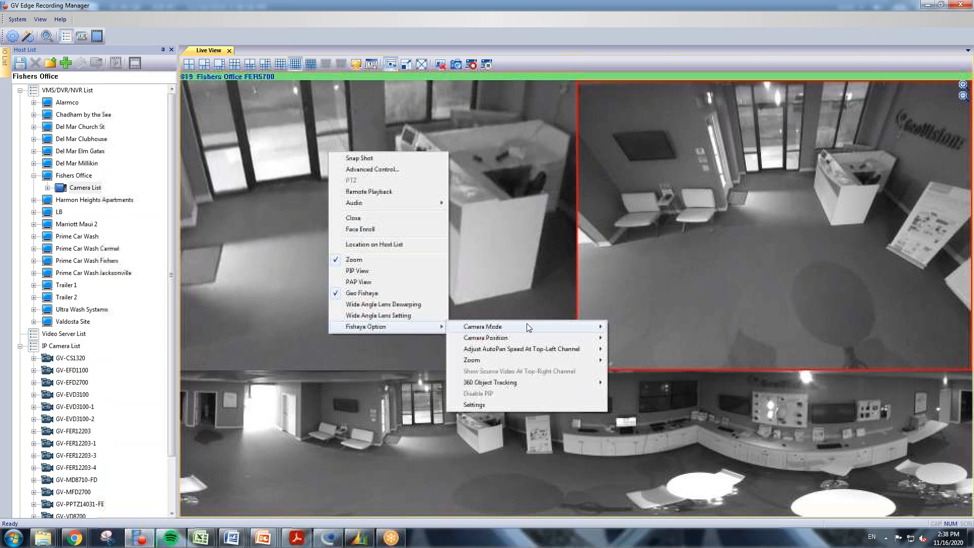
mouse_move(539, 326)
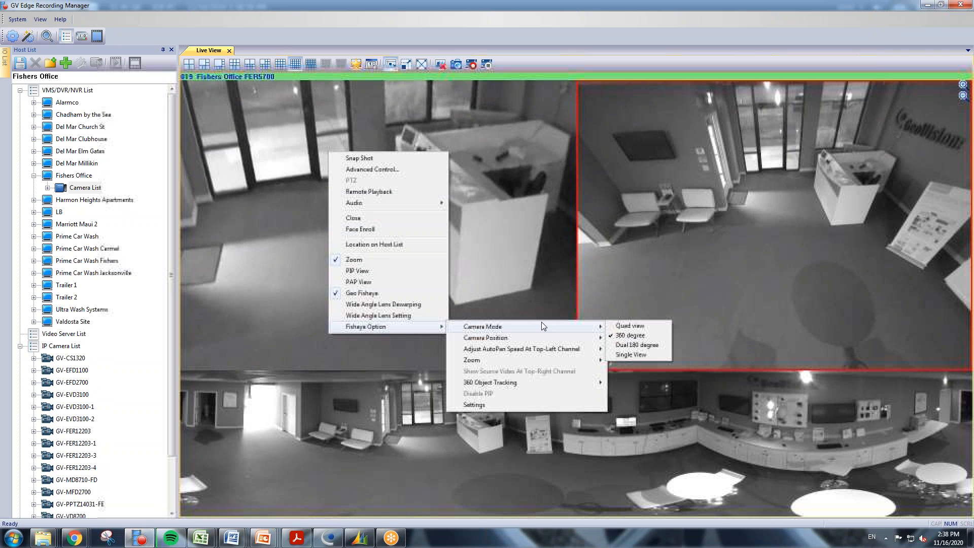
Switch the fisheye to Quad view, pan the upper-left pane toward the doors and chairs, then choose the 360-degree layout.
click(652, 326)
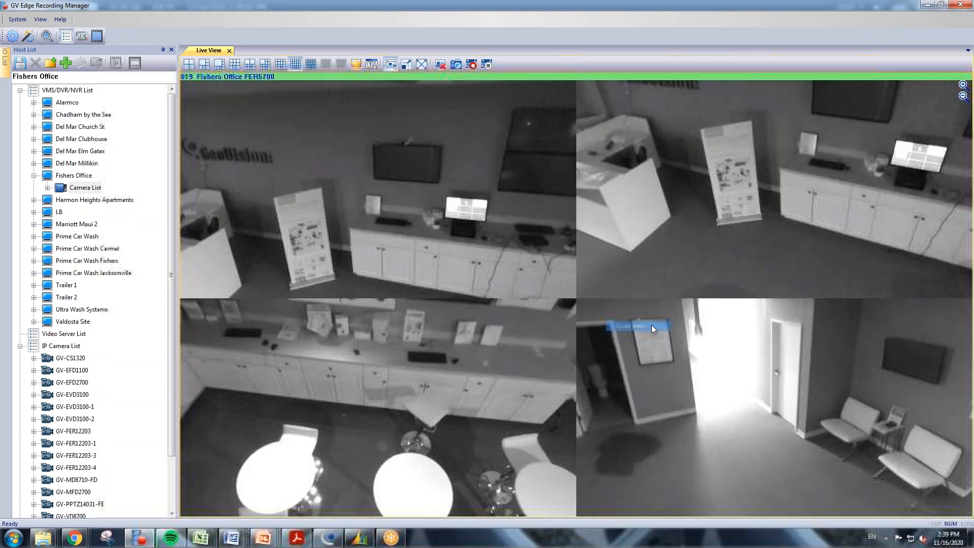
drag(335, 188, 533, 184)
drag(419, 187, 491, 202)
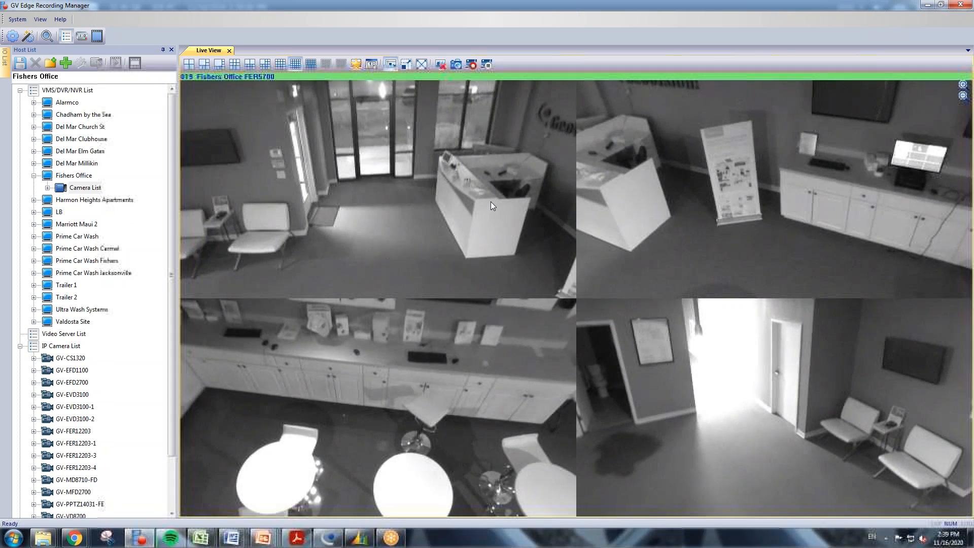
right_click(372, 147)
mouse_move(635, 322)
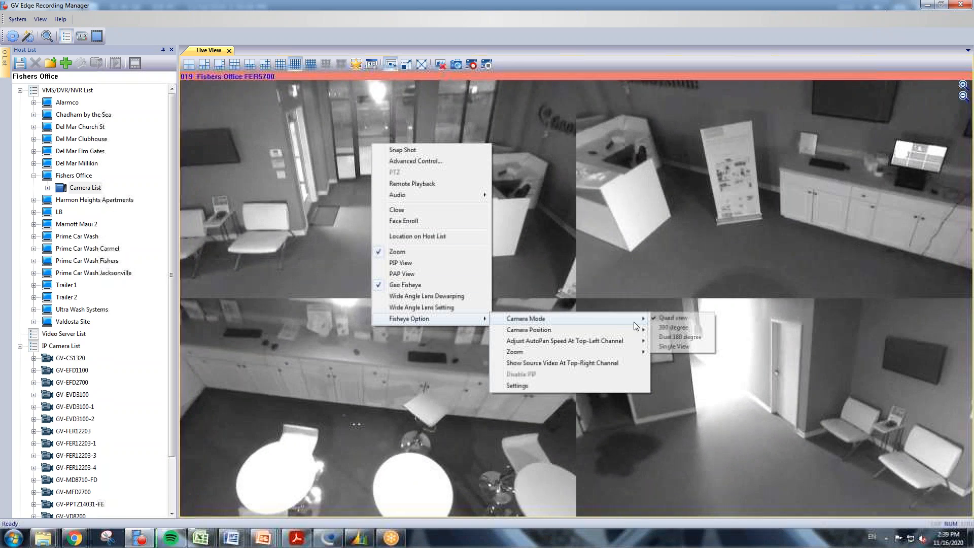
click(662, 330)
Set the top-left fisheye view's AutoPan speed to Medium Speed.
right_click(344, 171)
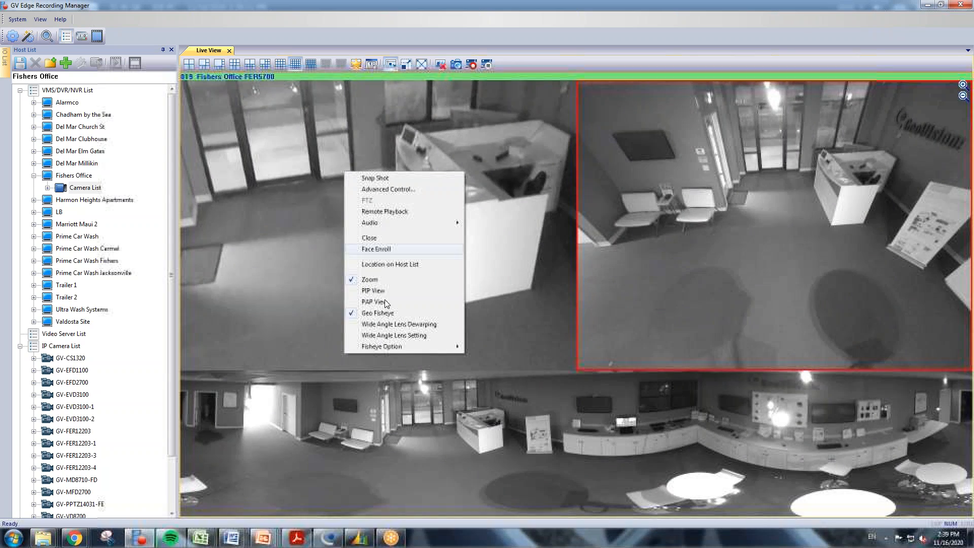
mouse_move(385, 349)
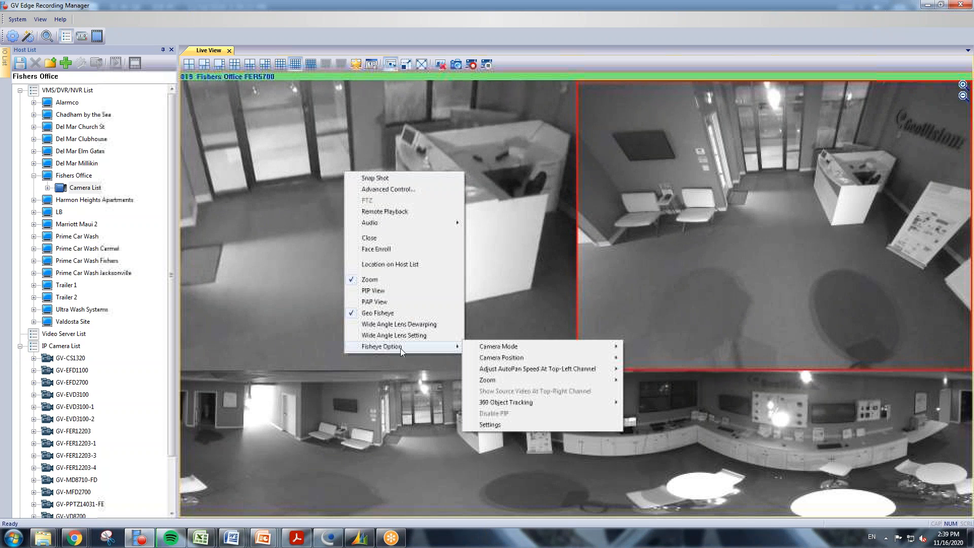
mouse_move(539, 371)
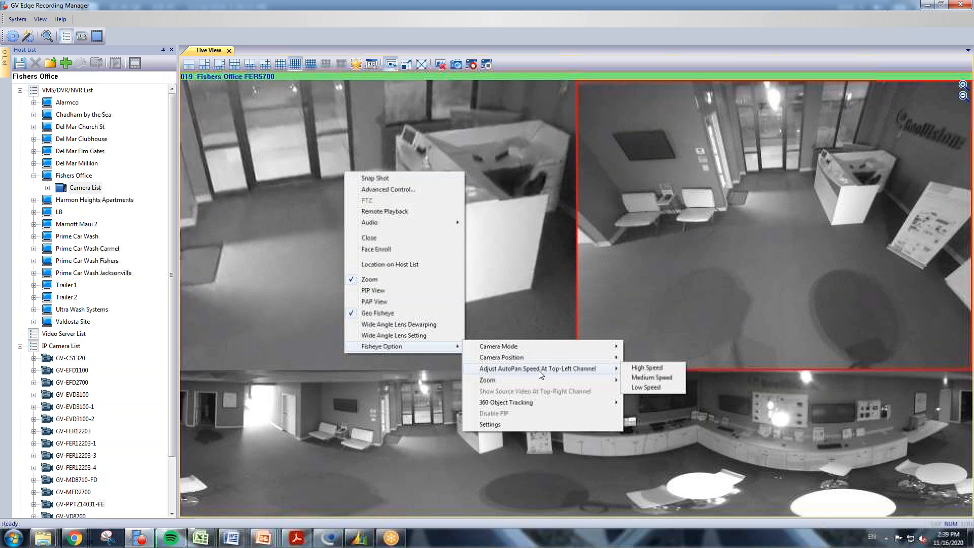
click(651, 377)
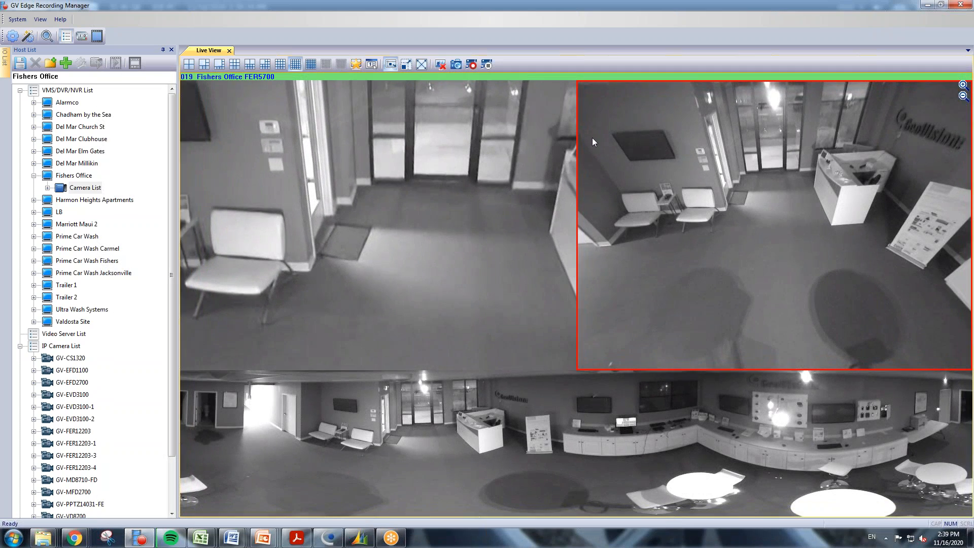
Review the FER5700's 360 Object Tracking options, then reopen the top-left pane's options.
right_click(372, 172)
mouse_move(430, 348)
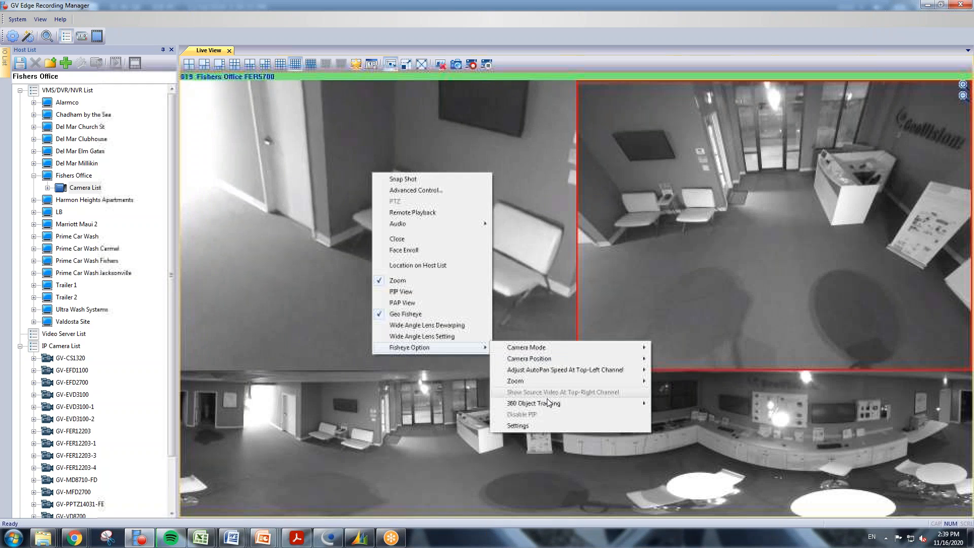
mouse_move(548, 403)
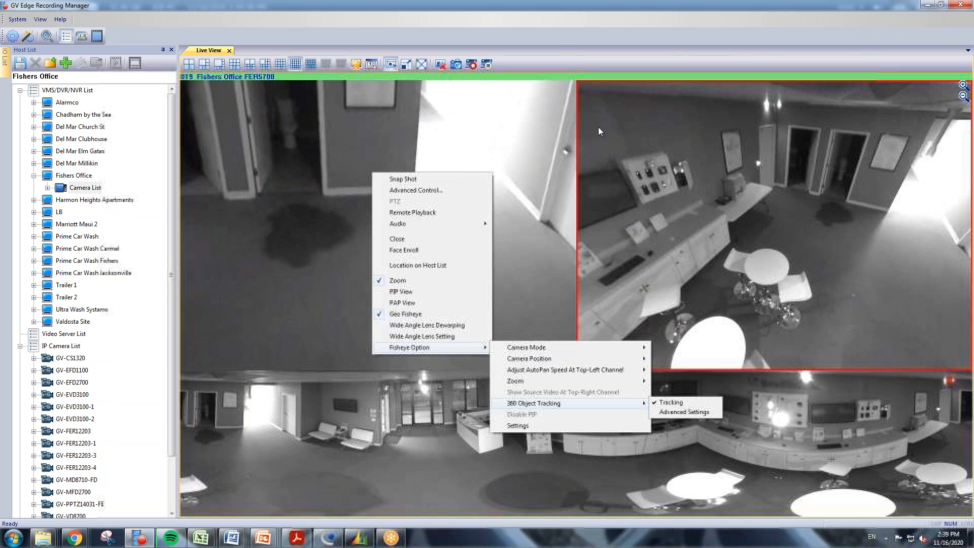
click(575, 38)
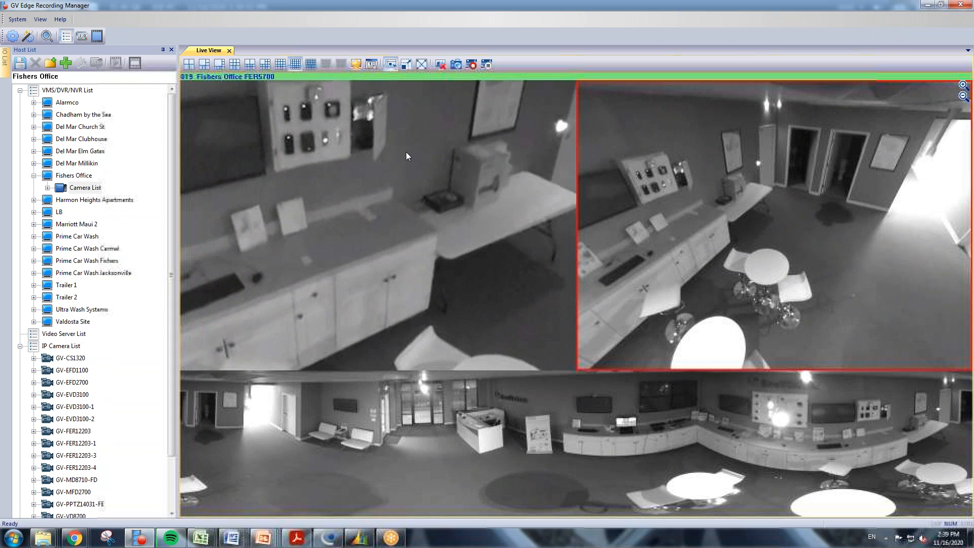
right_click(406, 152)
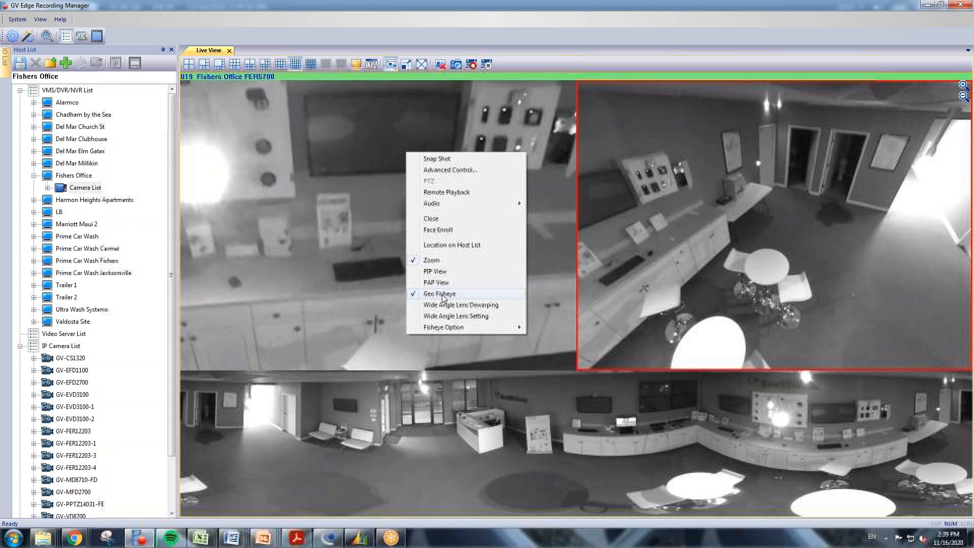
Turn off Geo Fisheye on camera 019, disconnect all Fishers Office feeds, and drag Valdosta Site onto Live View.
click(442, 294)
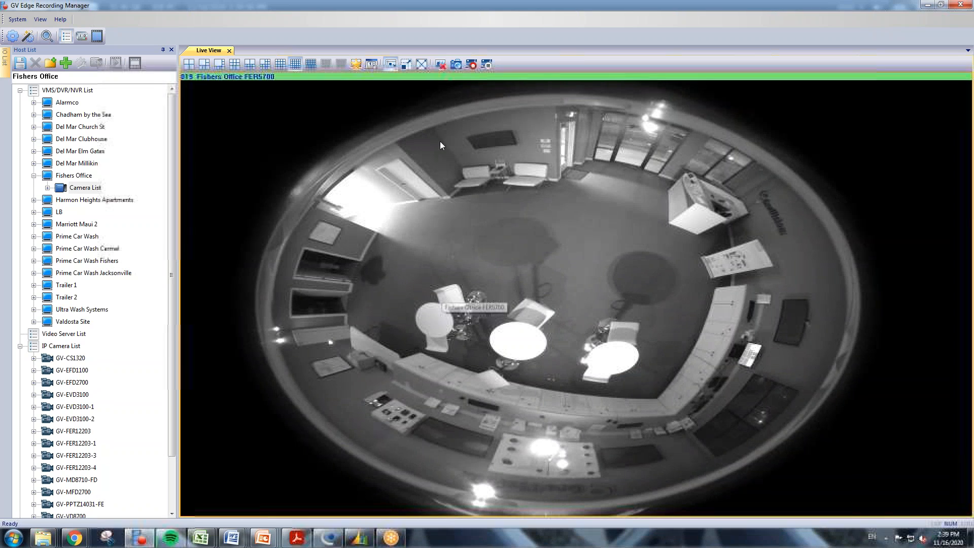
double_click(389, 151)
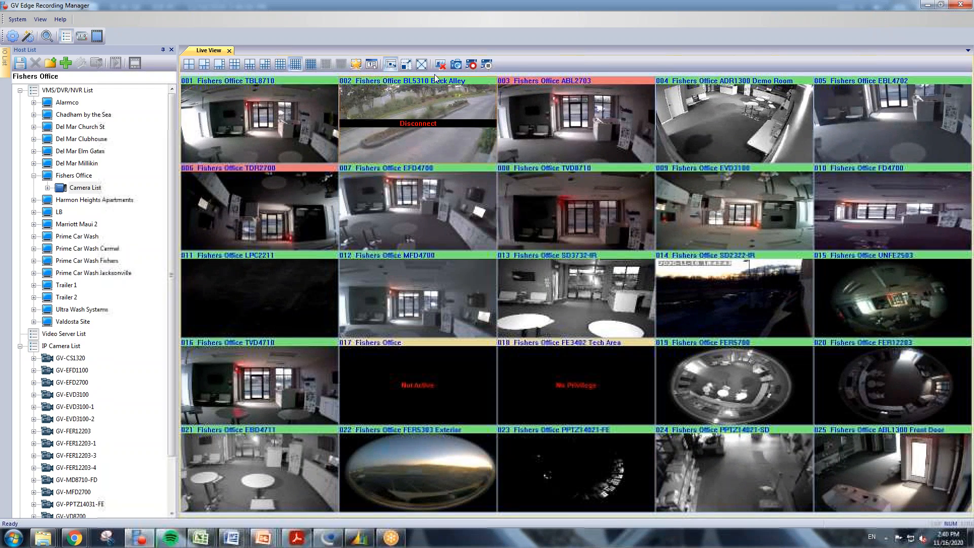
click(443, 64)
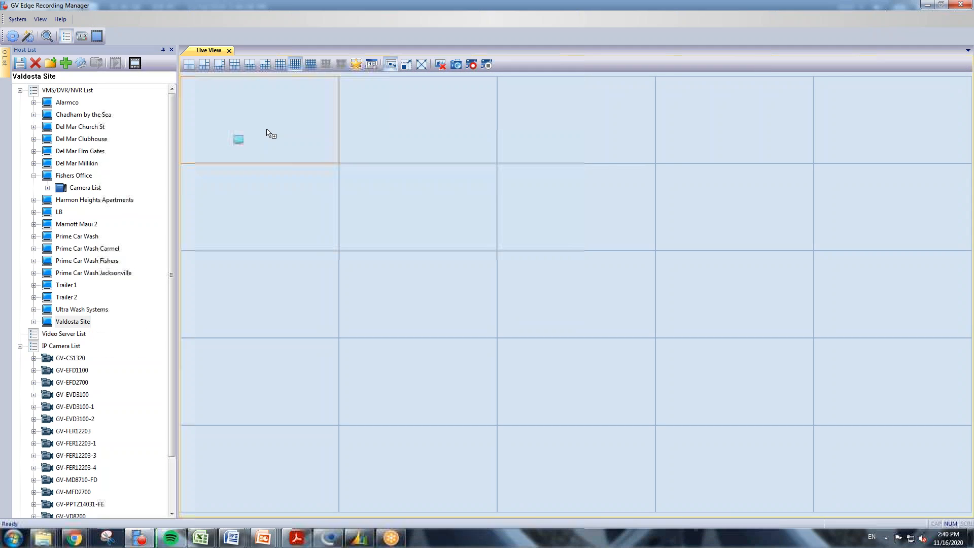
drag(272, 134, 272, 135)
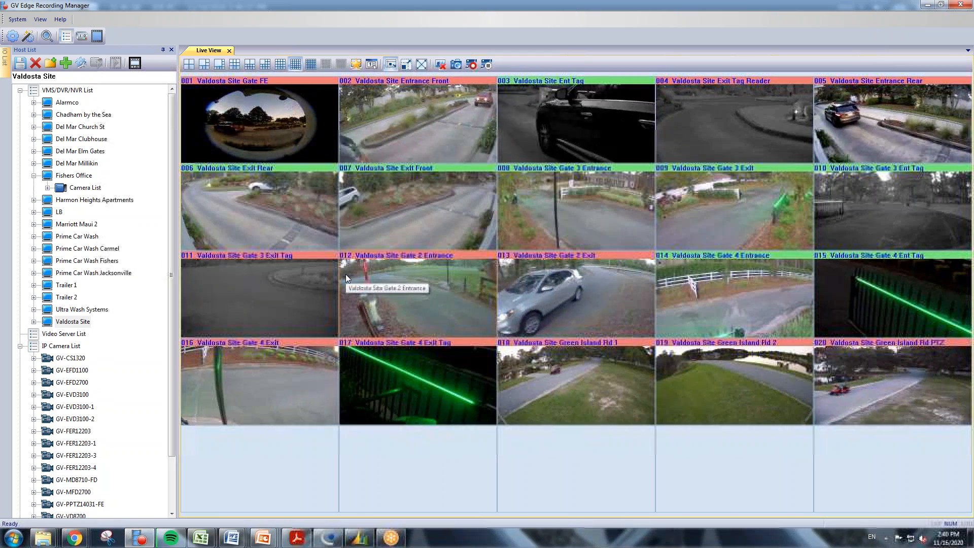
Save the current camera arrangement as a favorite layout named 'Valdosta Site'.
click(357, 64)
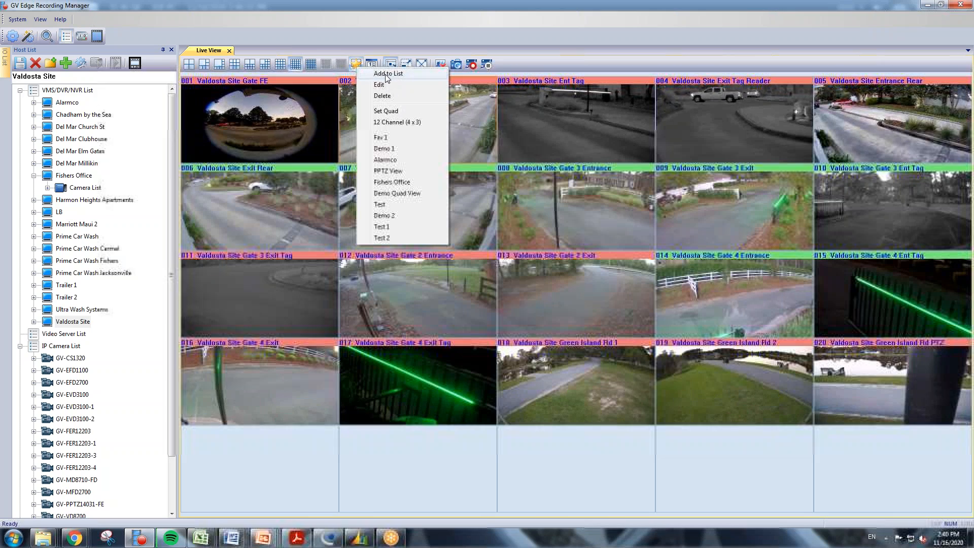
click(387, 75)
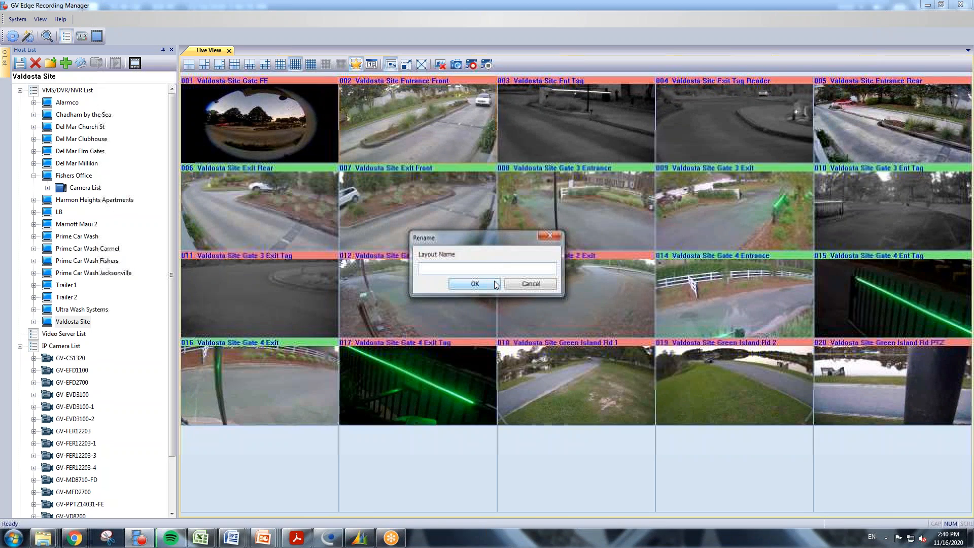
text(Valdosta Site)
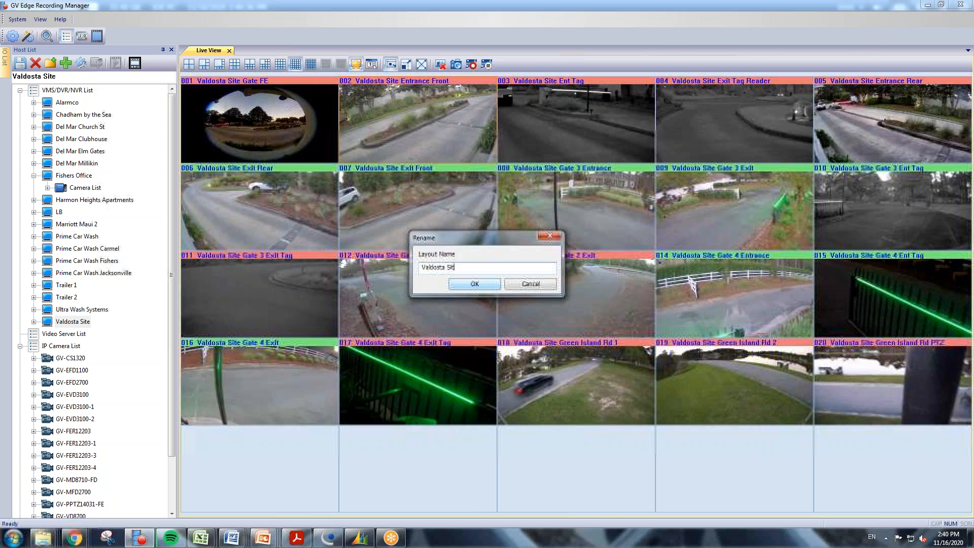
click(473, 284)
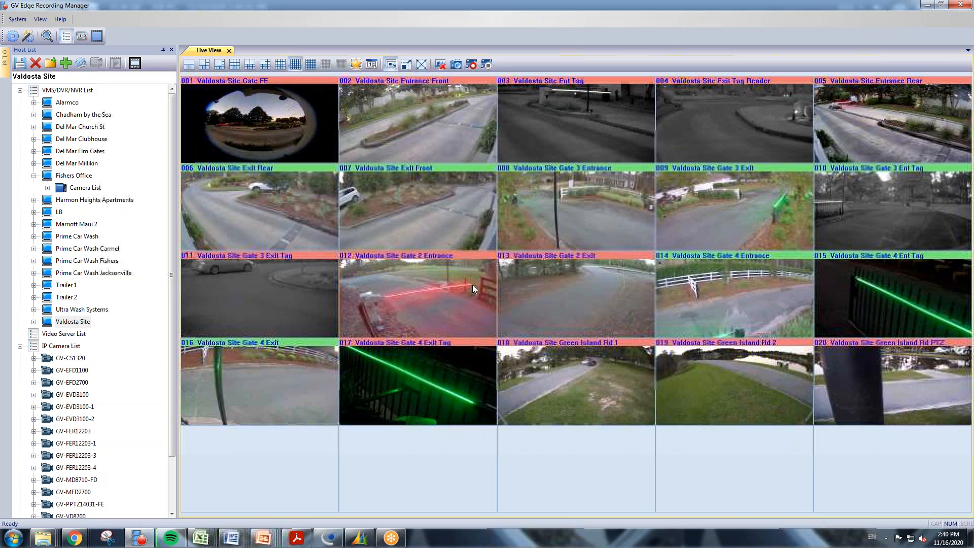
Recall the saved Fishers Office layout in Live View.
click(356, 65)
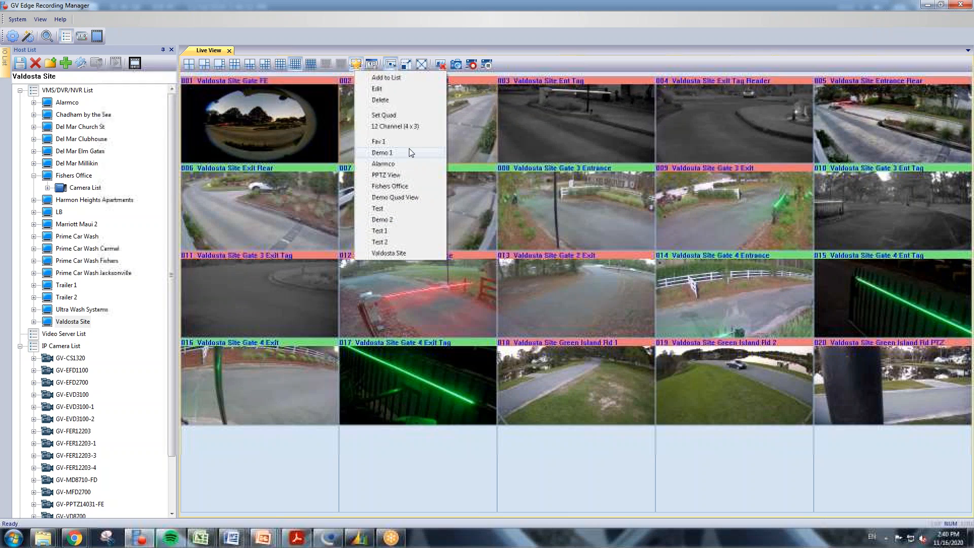
click(399, 188)
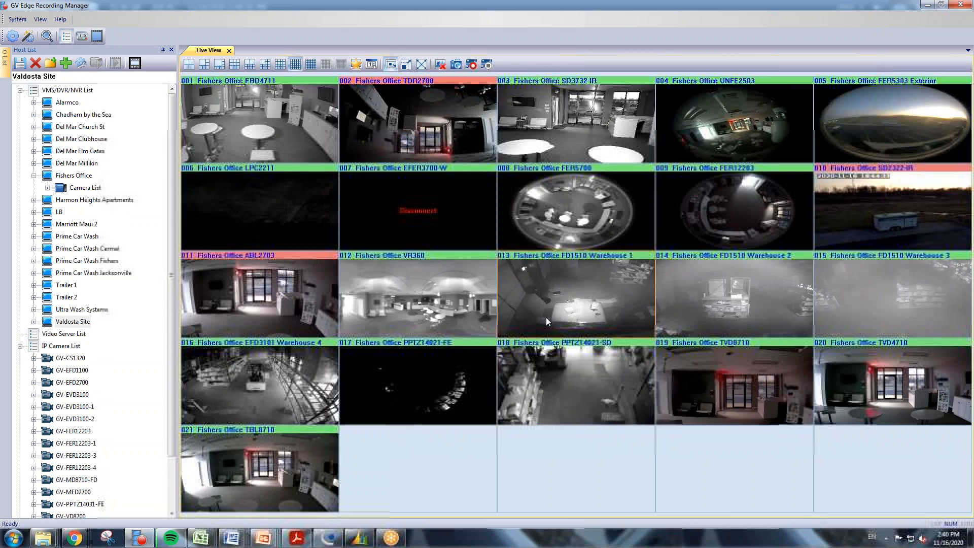
click(355, 66)
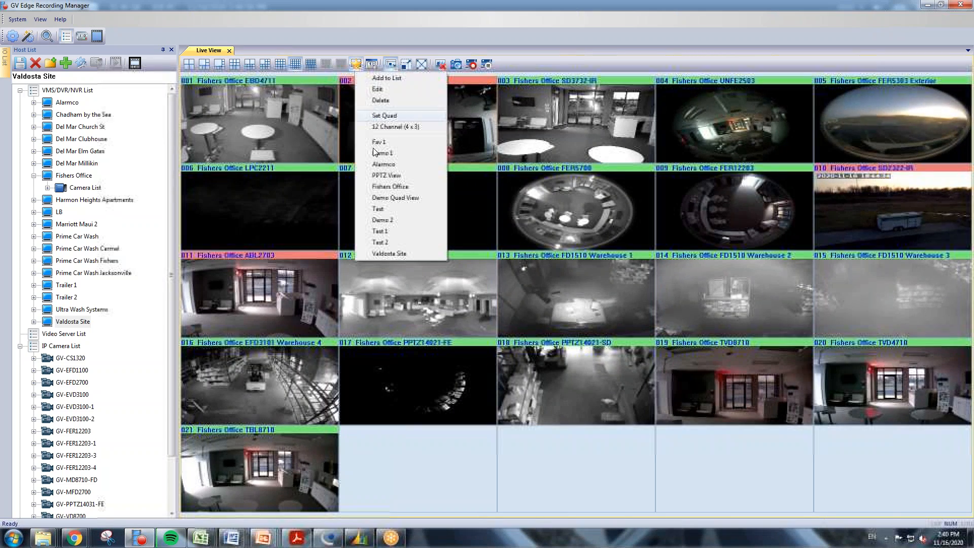
Recall the Valdosta Site layout, enlarge camera 012 Gate 2 Entrance, then return to the grid.
click(396, 256)
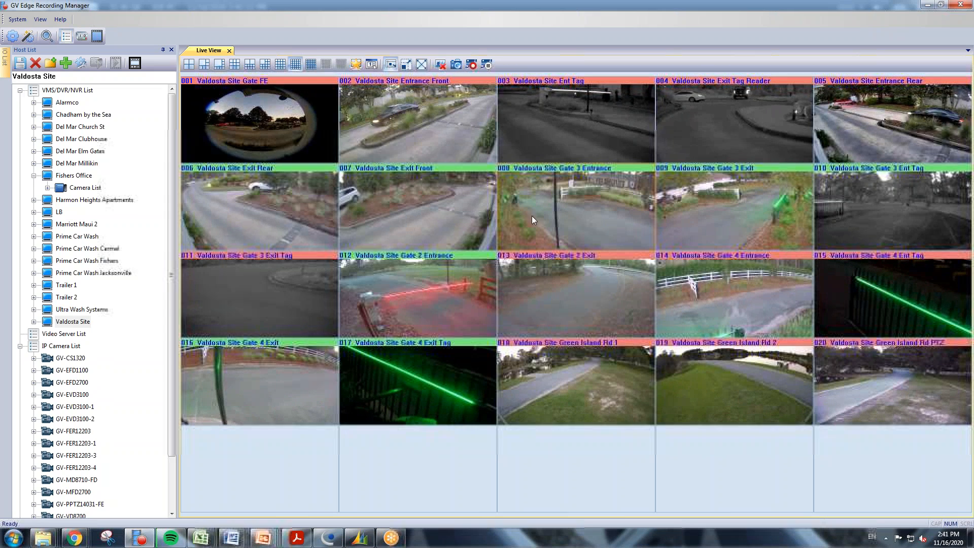
double_click(437, 297)
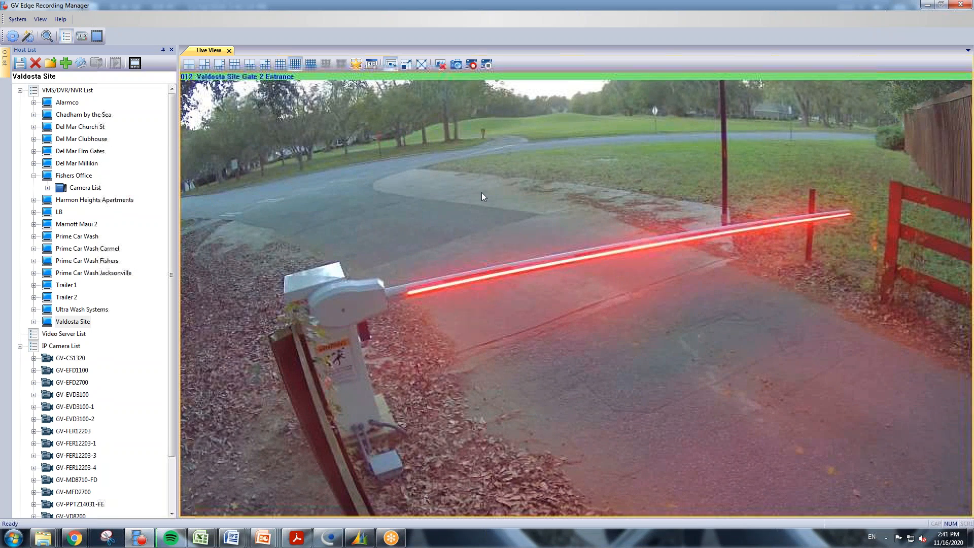
double_click(480, 183)
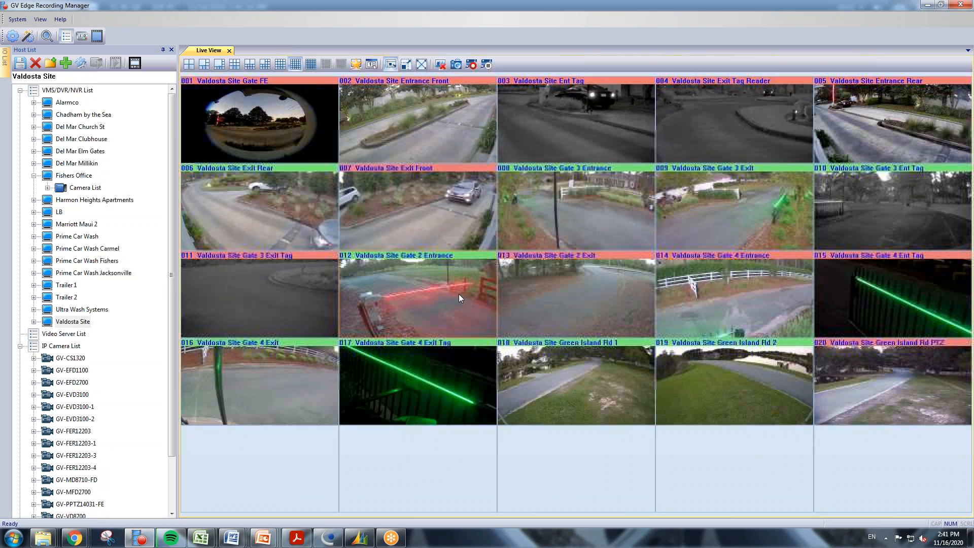
Open Remote Playback for the Gate 2 Entrance camera, dismissing the codec update warning.
right_click(455, 291)
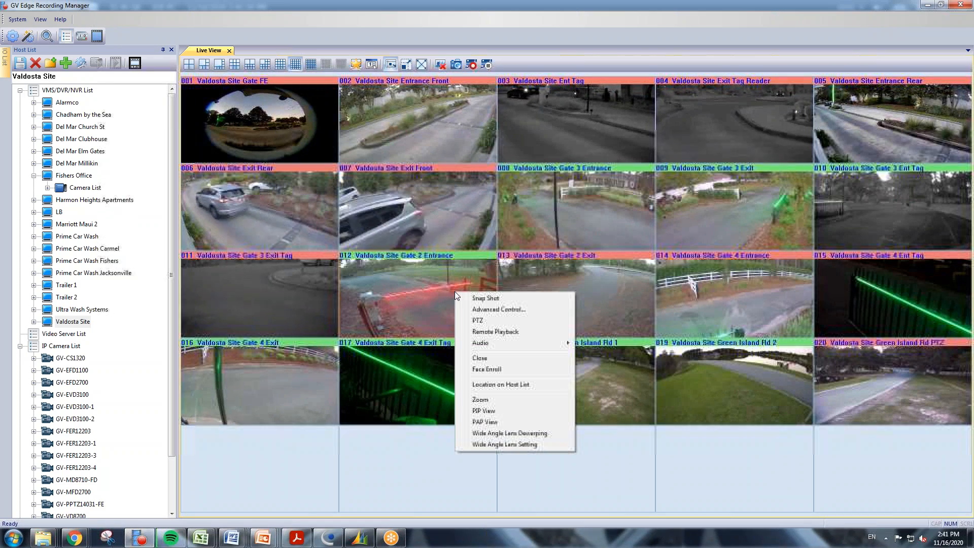
click(500, 331)
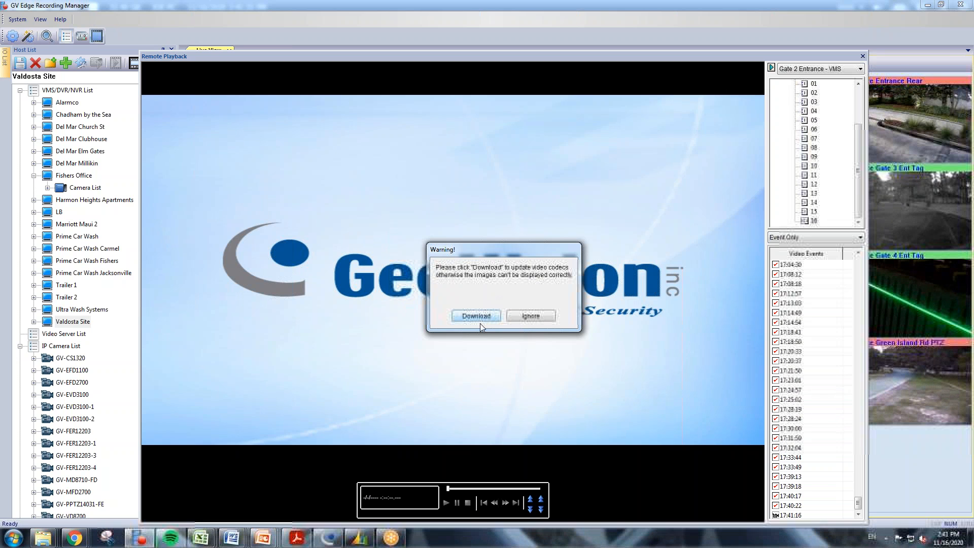
click(543, 319)
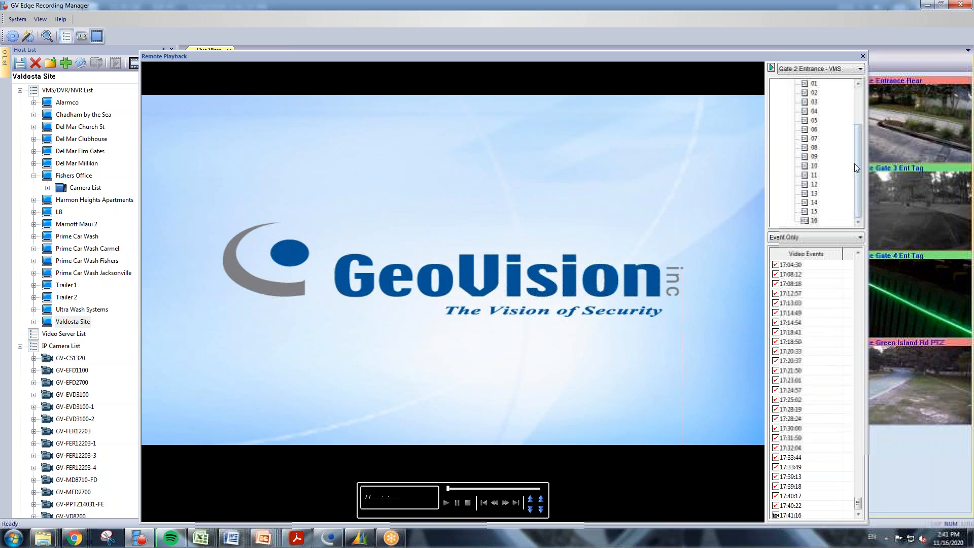
Show the November 05 events and play the 14:45:42 event.
drag(858, 146, 860, 102)
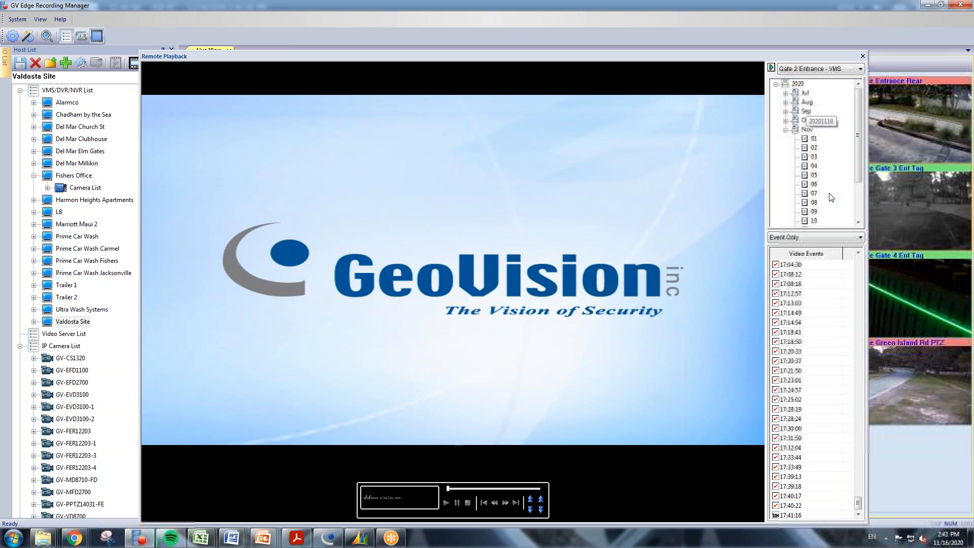
drag(856, 168, 858, 176)
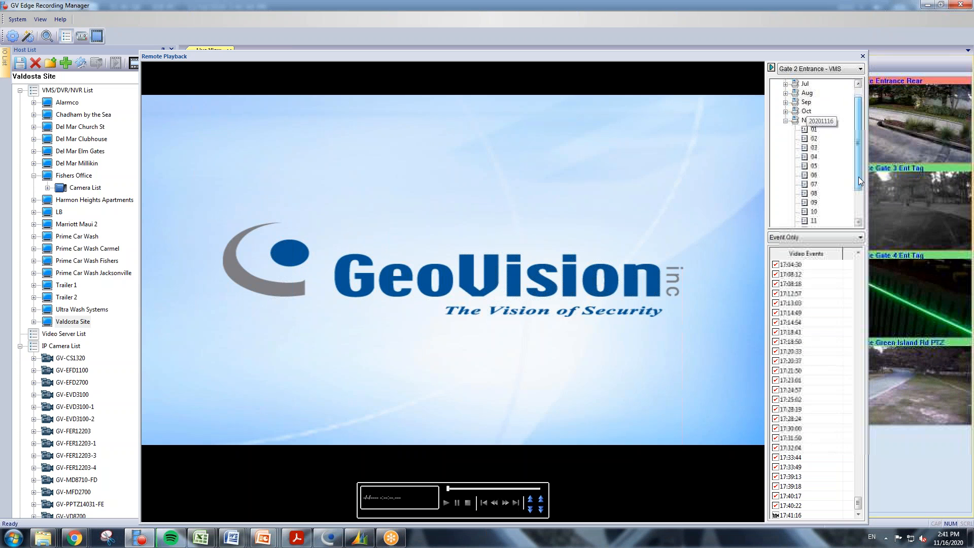
click(813, 168)
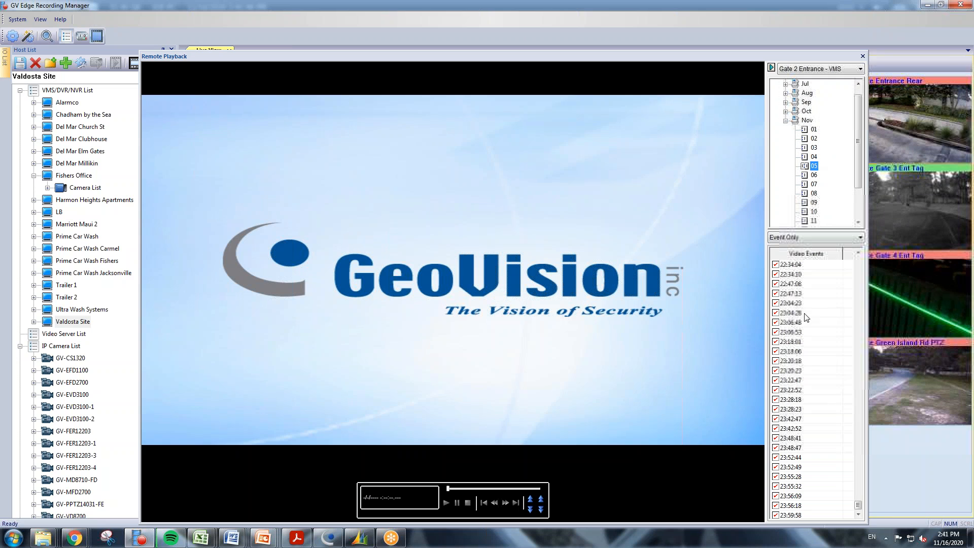
drag(860, 506, 855, 416)
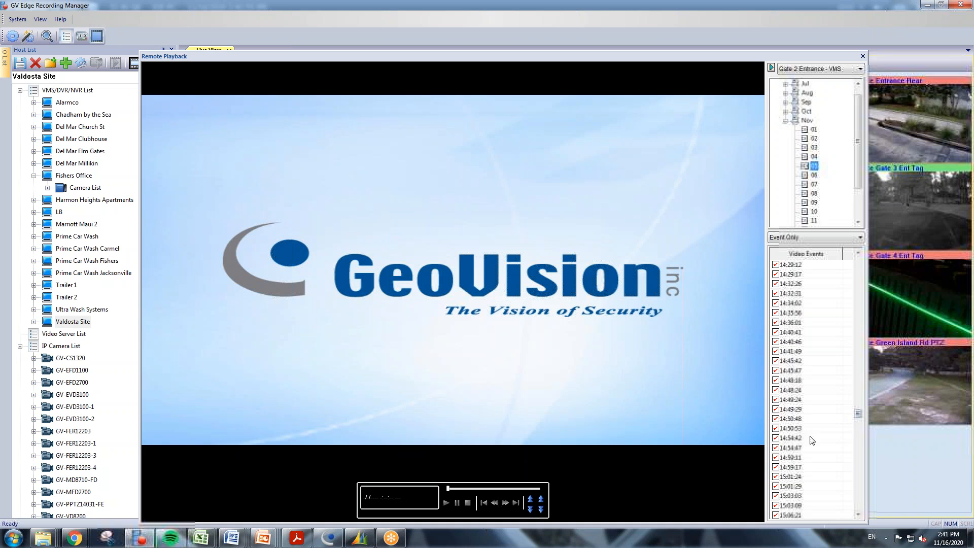
click(799, 362)
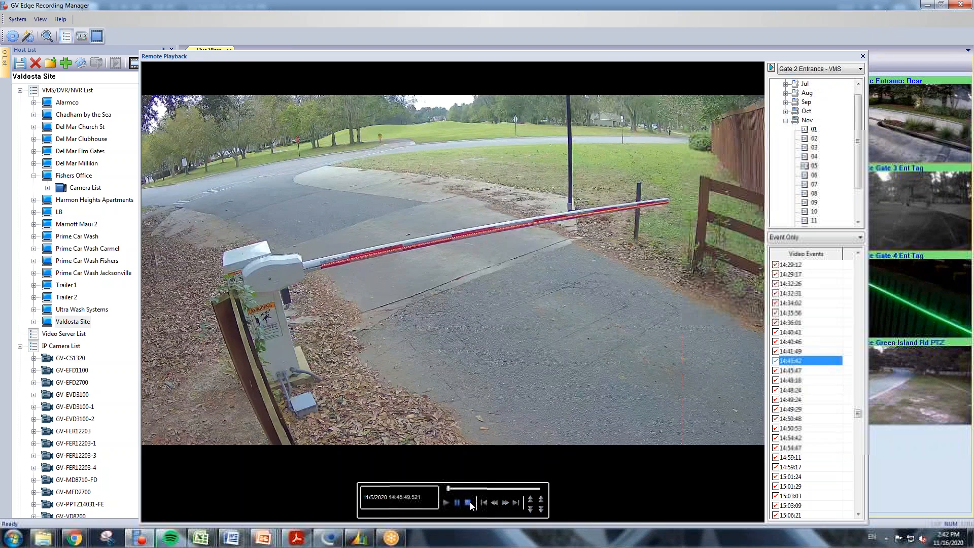
Stop the event playback and bring up the video's Tools options, including Save as Avi.
click(469, 503)
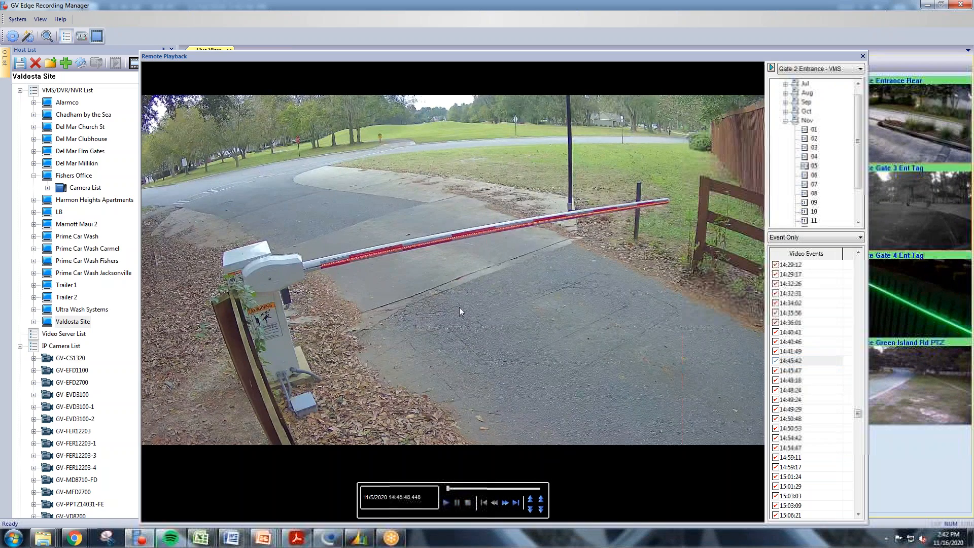
right_click(410, 162)
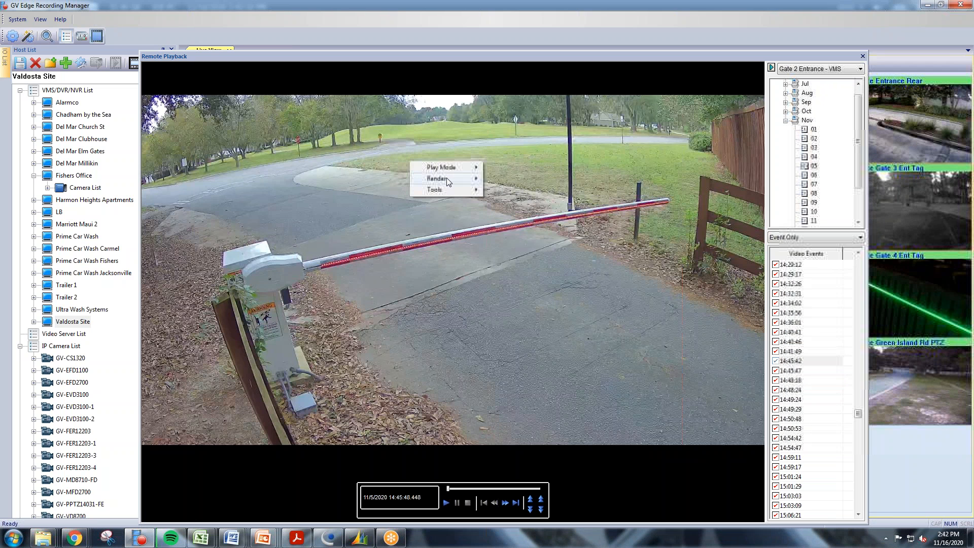
mouse_move(447, 178)
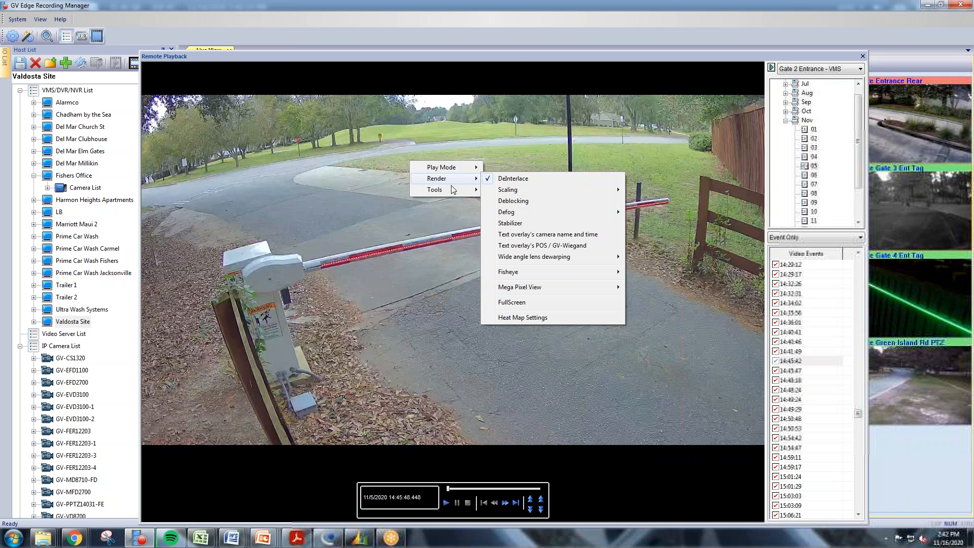
mouse_move(463, 163)
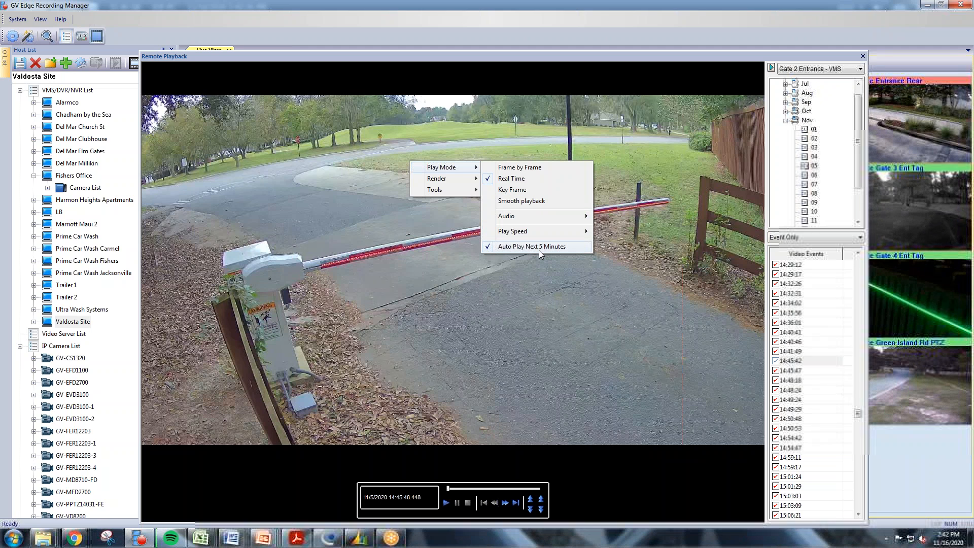
click(350, 155)
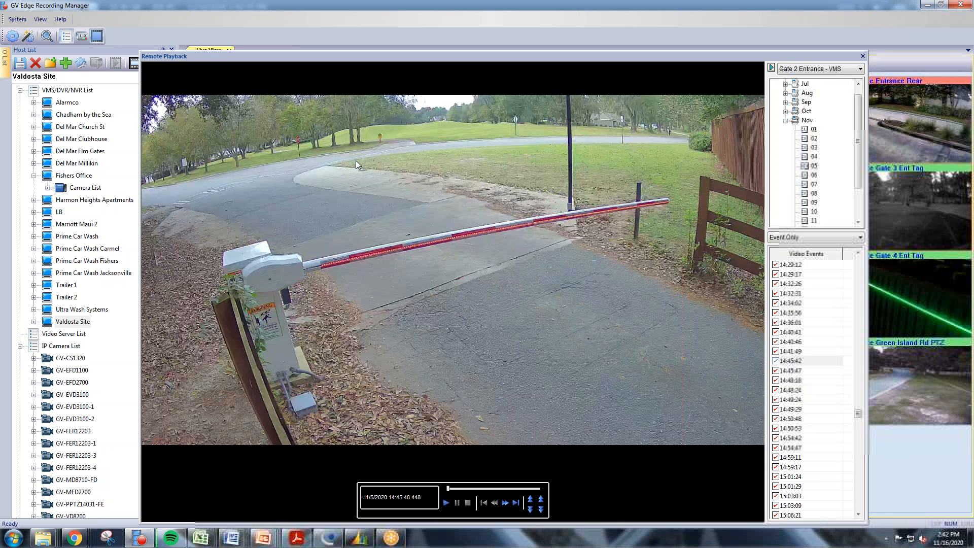
right_click(356, 161)
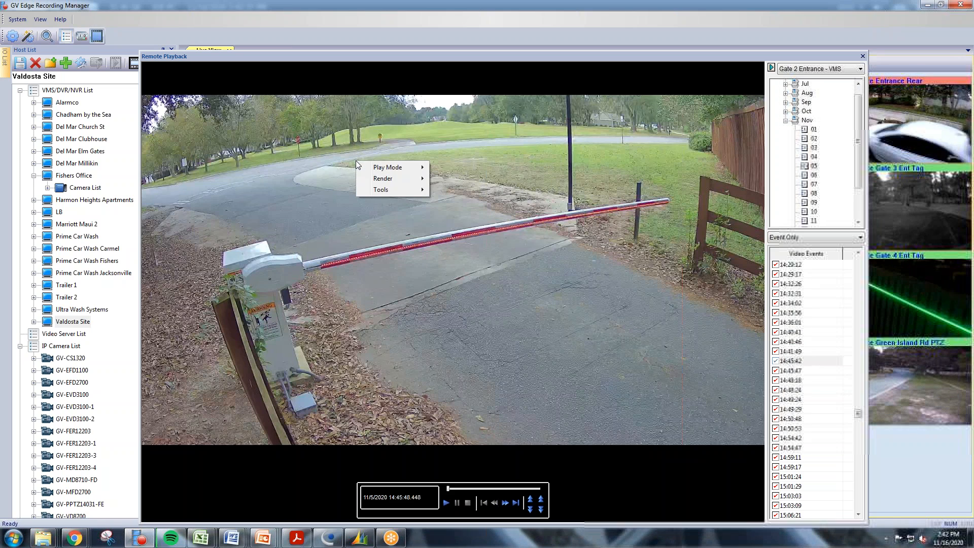
Choose Save as Avi, set the clip range to 14:45:53–14:49:58, and view the Setting tab.
mouse_move(389, 193)
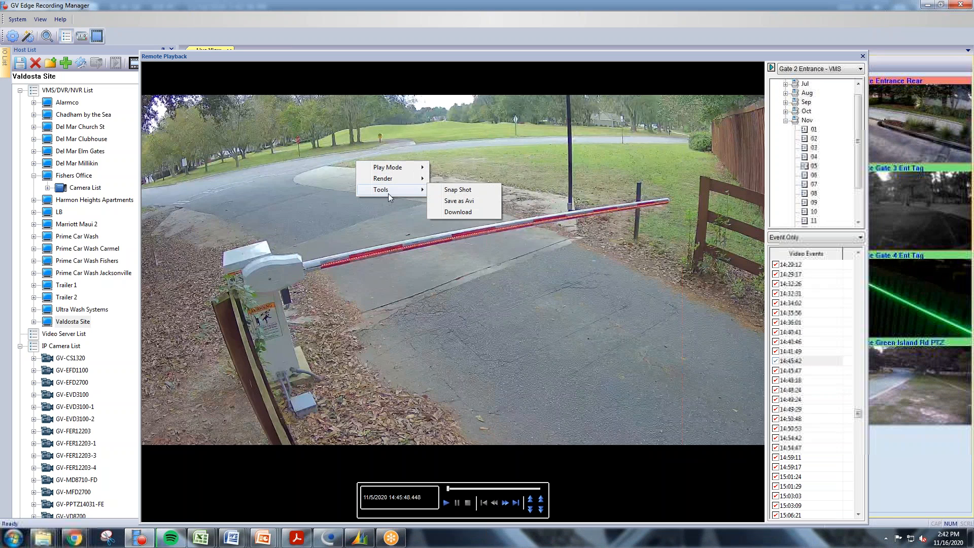
click(464, 204)
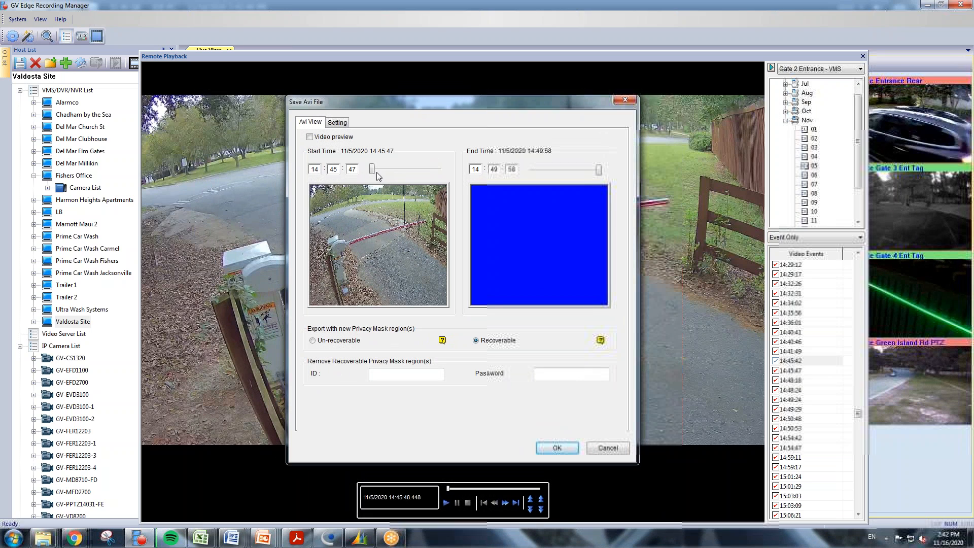
mouse_move(374, 171)
mouse_down()
mouse_move(389, 170)
mouse_move(379, 170)
mouse_up()
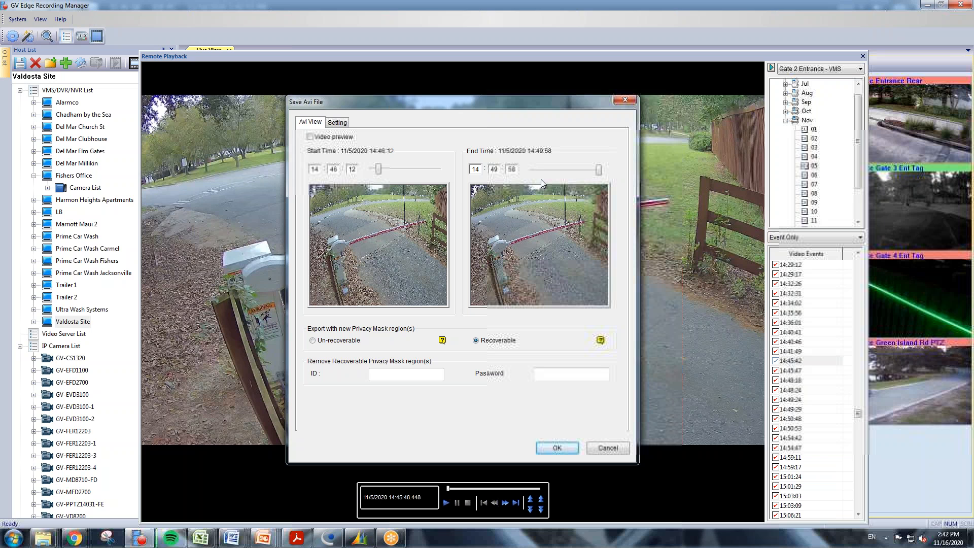
mouse_move(600, 172)
mouse_down()
mouse_move(575, 179)
mouse_move(604, 178)
mouse_up()
drag(378, 170, 360, 170)
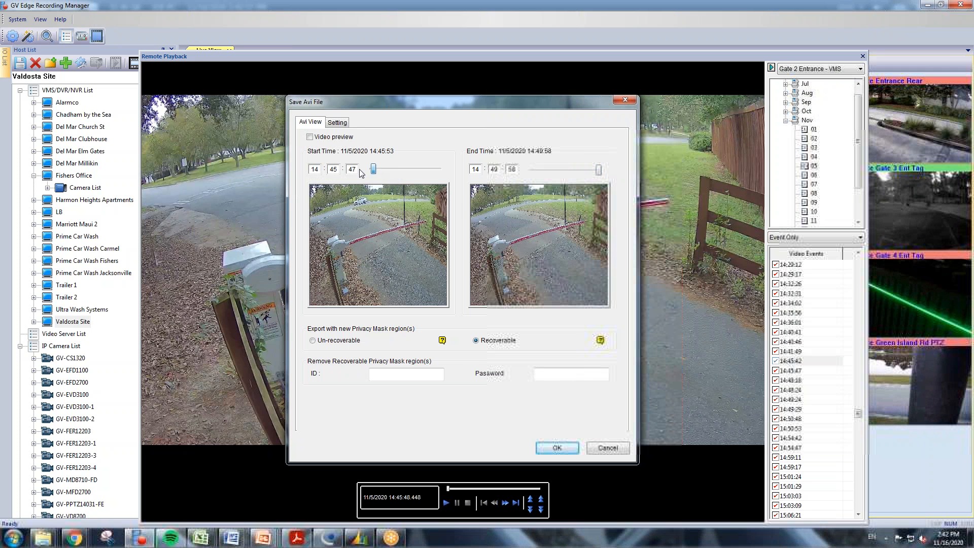
click(338, 123)
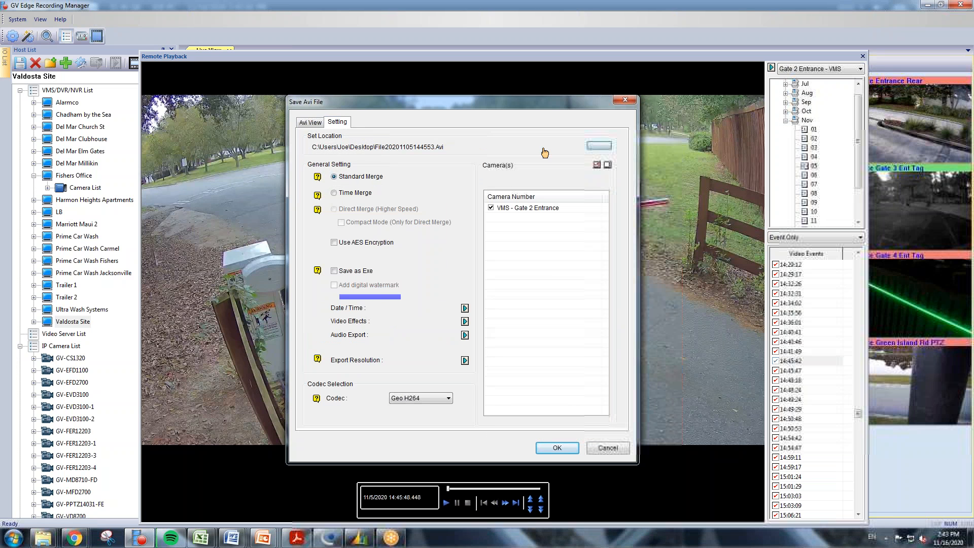
Set the export location to the Desktop's Test folder, keeping File20201105144553.Avi as the name.
click(594, 146)
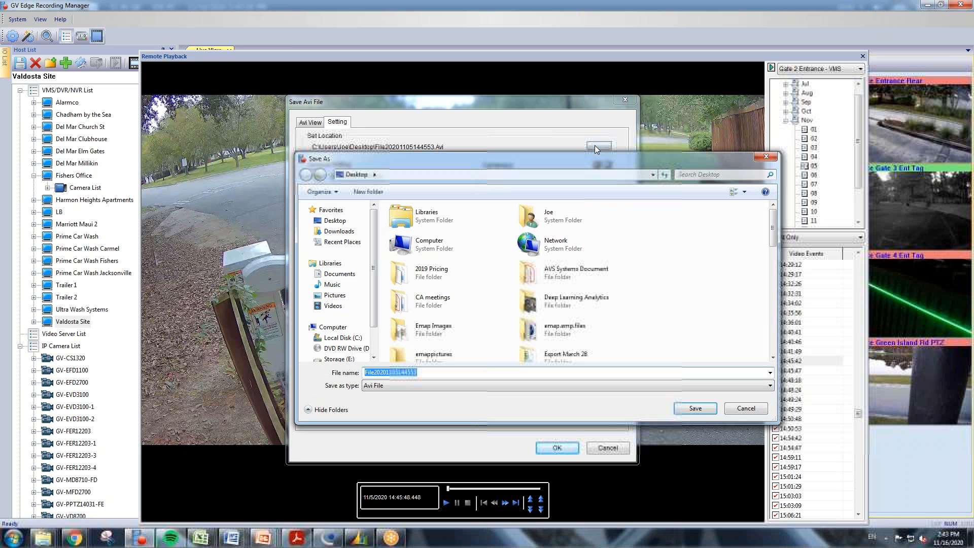
click(335, 222)
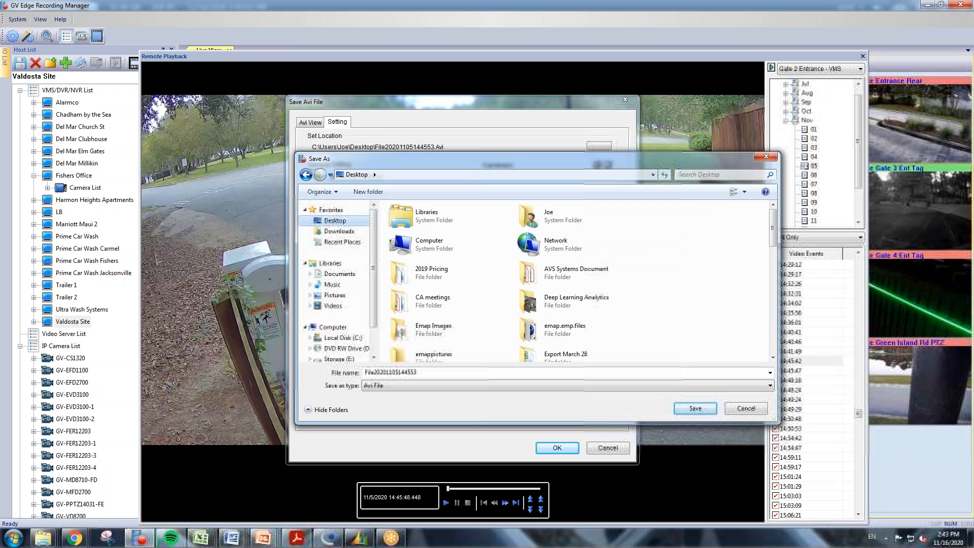
click(406, 372)
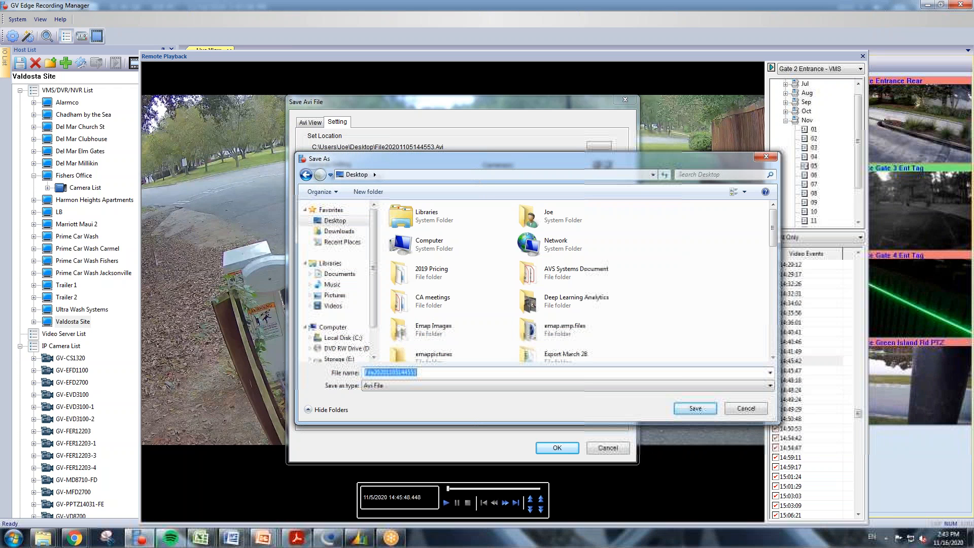
text(Test)
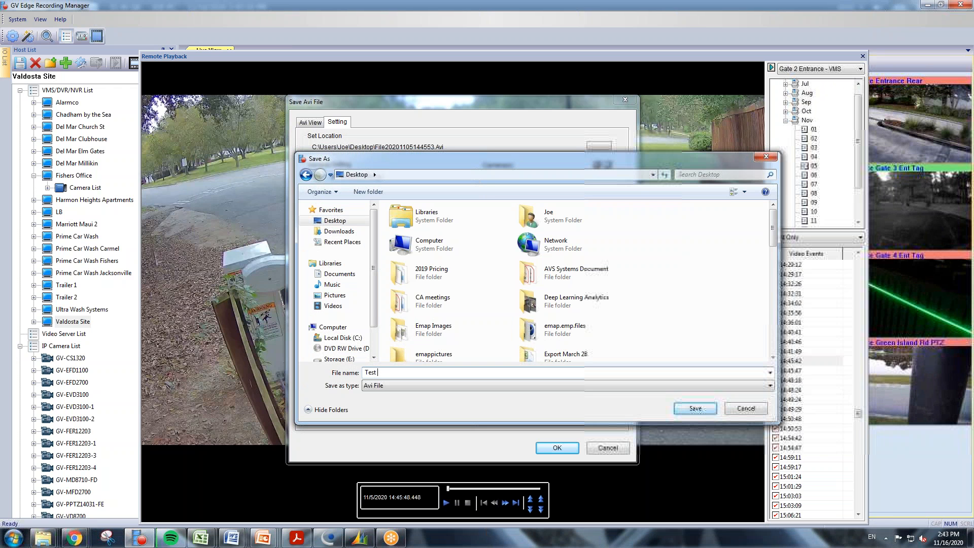
click(695, 409)
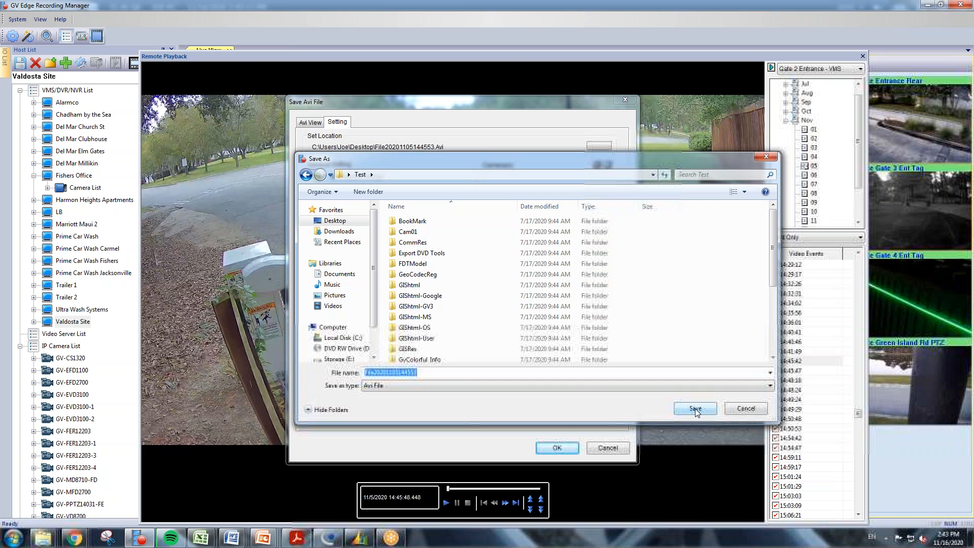
click(689, 407)
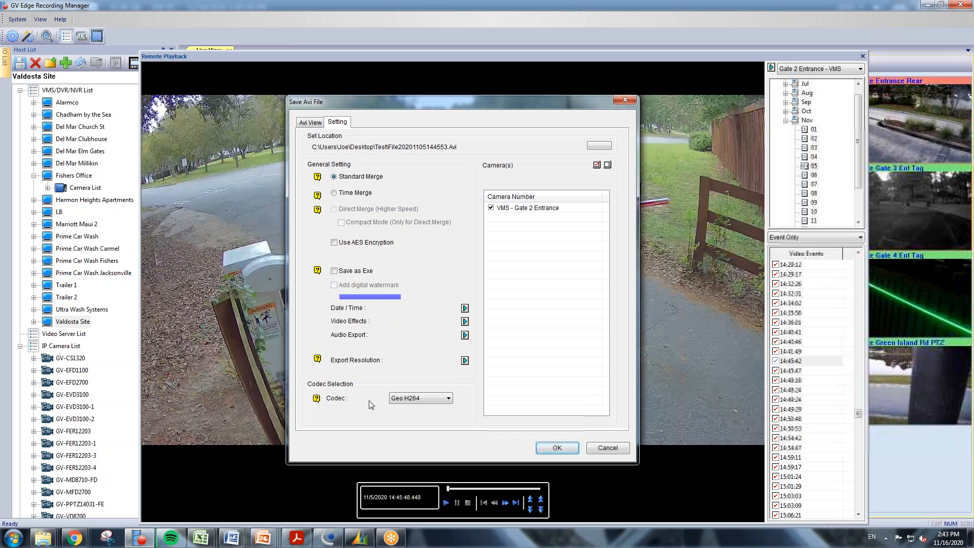
Export the clip with the WMV9 codec, then close the Merging List and Remote Playback window.
click(434, 399)
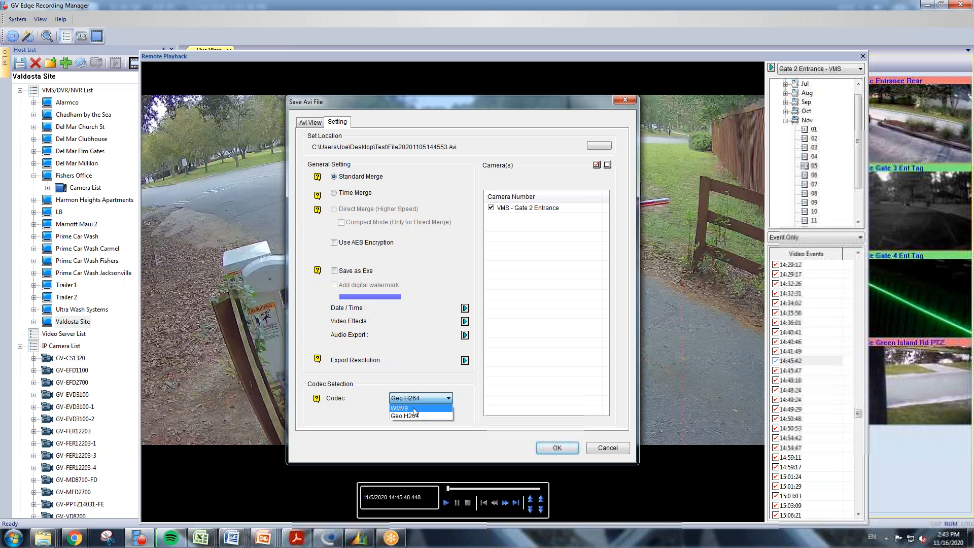
click(413, 408)
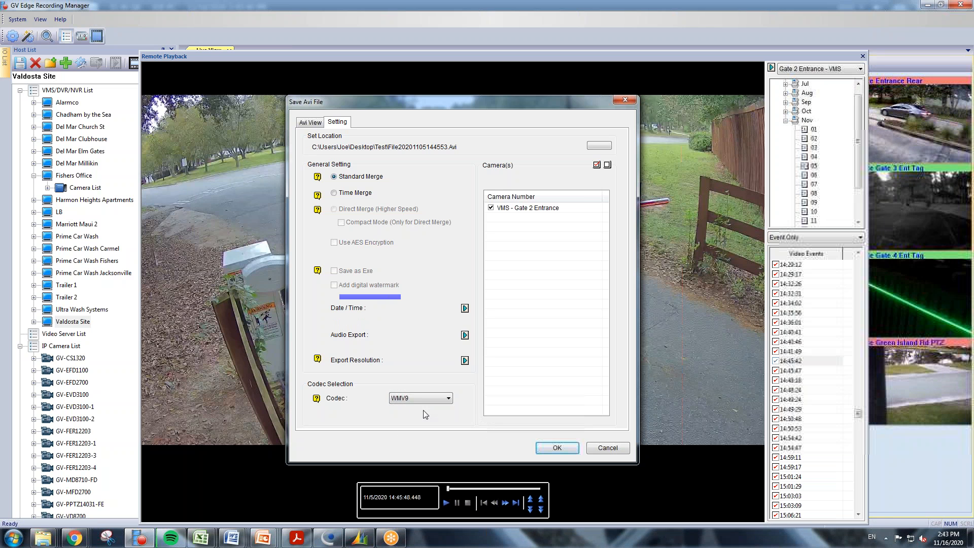
click(565, 447)
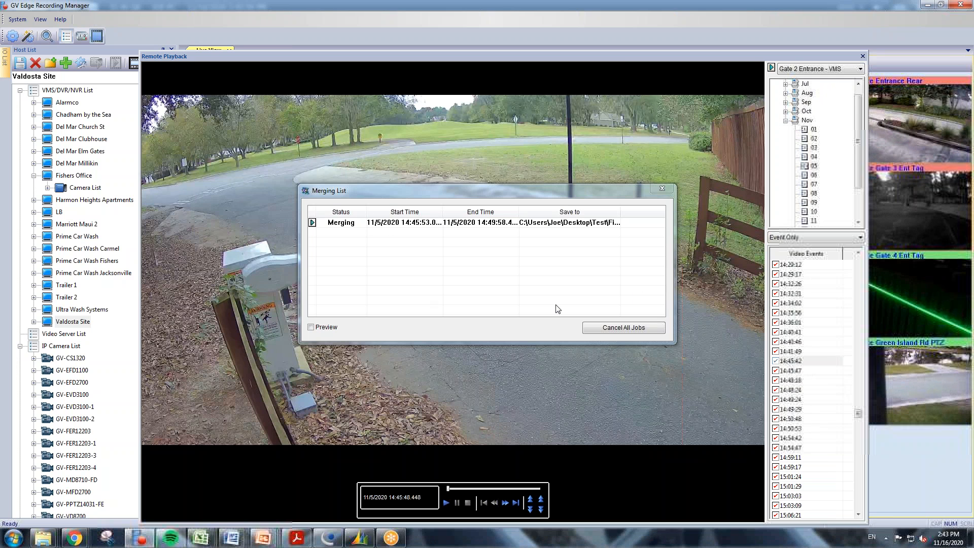
click(659, 191)
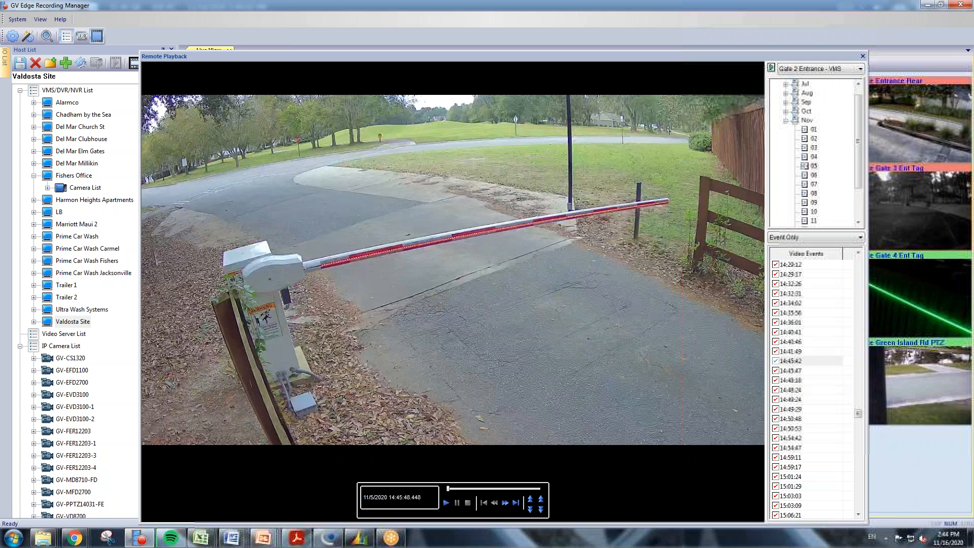
click(864, 56)
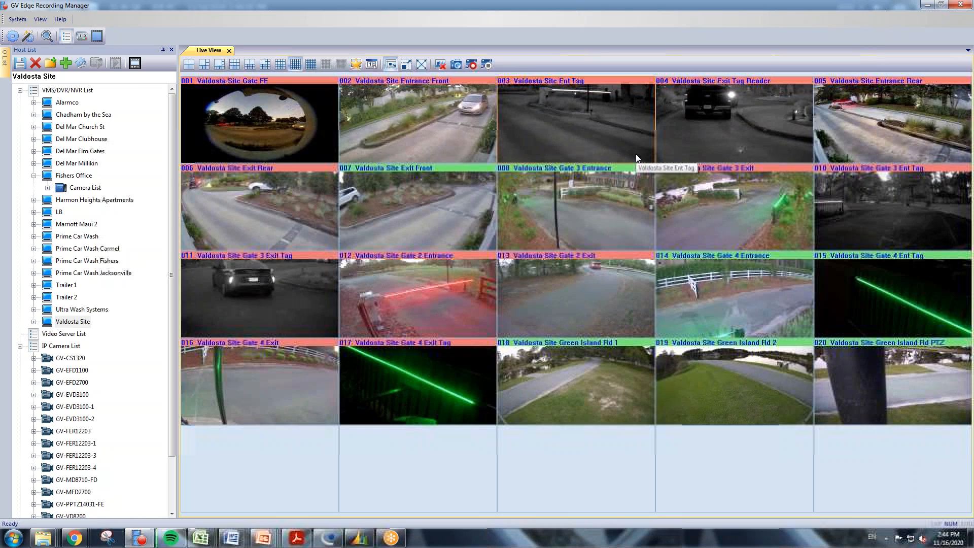